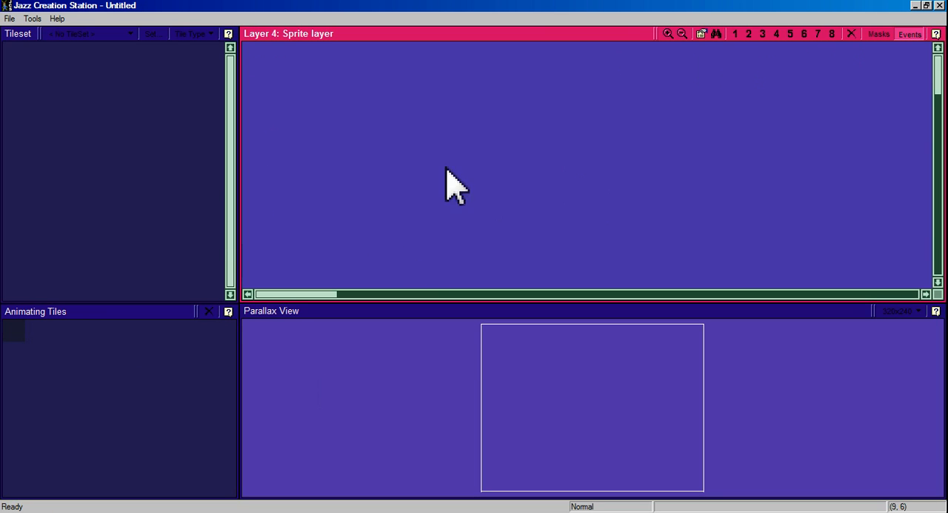
Load the Carrottus 1 tileset for the current level.
{"action": "left_click", "coordinate": [128, 37]}
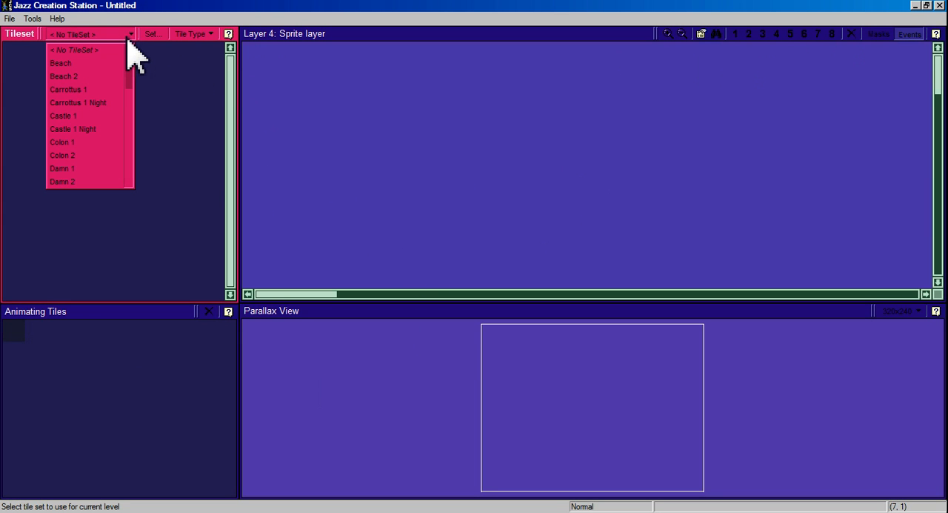
{"action": "left_click", "coordinate": [91, 92]}
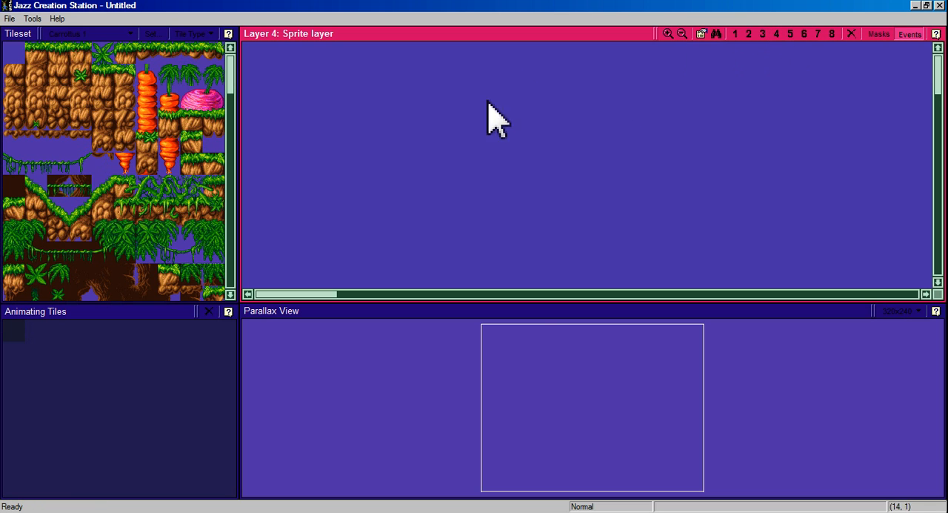
{"action": "left_click", "coordinate": [529, 323]}
{"action": "left_click", "coordinate": [397, 285]}
Paint a continuous horizontal row of grass-topped ground tiles across Layer 4, the sprite layer, starting at its left edge.
{"action": "left_click_drag", "start_coordinate": [46, 59], "coordinate": [82, 59]}
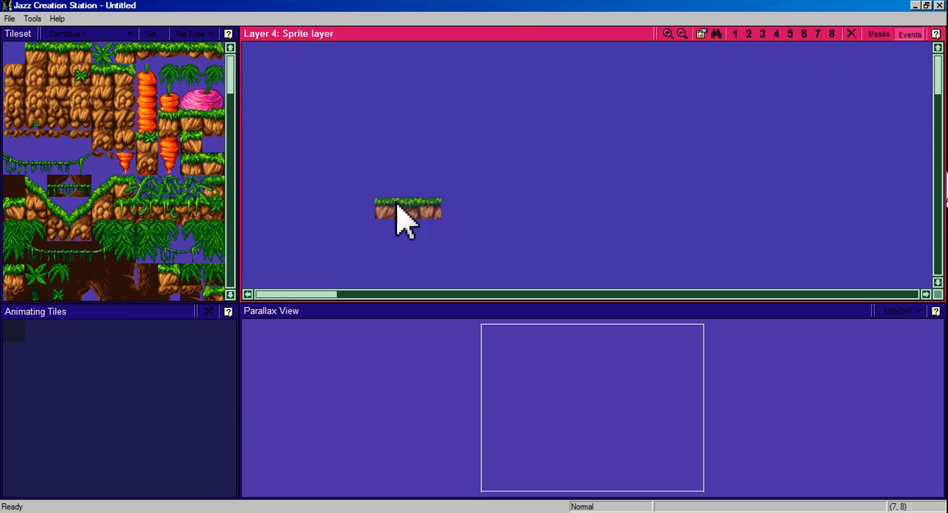
{"action": "key", "text": "Down"}
{"action": "key", "text": "Down"}
{"action": "key", "text": "Down"}
{"action": "key", "text": "Down"}
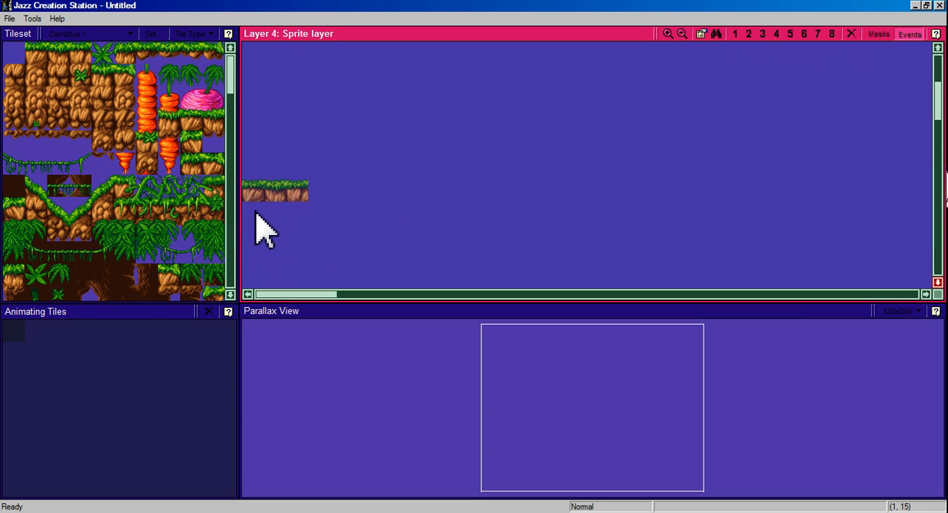
{"action": "left_click", "coordinate": [272, 245]}
{"action": "mouse_move", "coordinate": [324, 237]}
{"action": "left_mouse_down"}
{"action": "mouse_move", "coordinate": [737, 230]}
{"action": "mouse_move", "coordinate": [720, 233]}
{"action": "mouse_move", "coordinate": [885, 243]}
{"action": "left_mouse_up"}
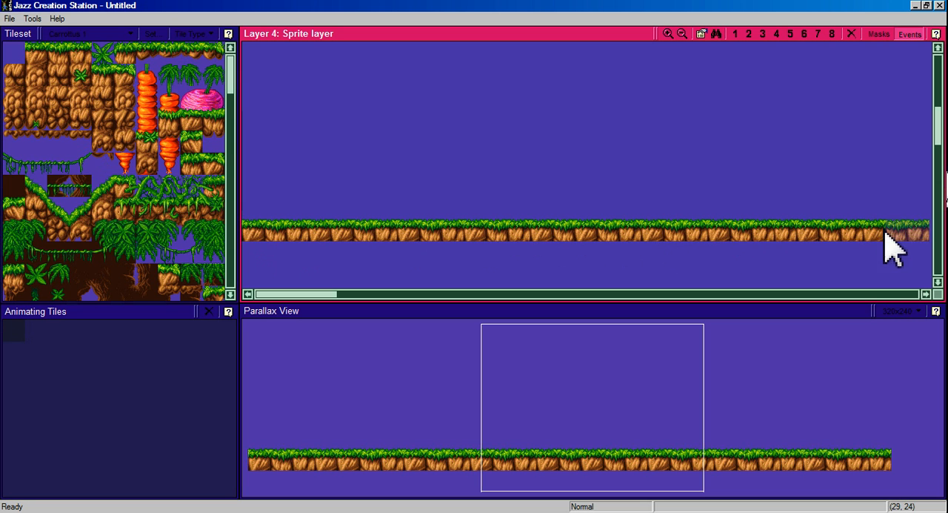
Place a Jazz Start event just above the ground row, near the left end of the sprite layer.
{"action": "right_click", "coordinate": [367, 192]}
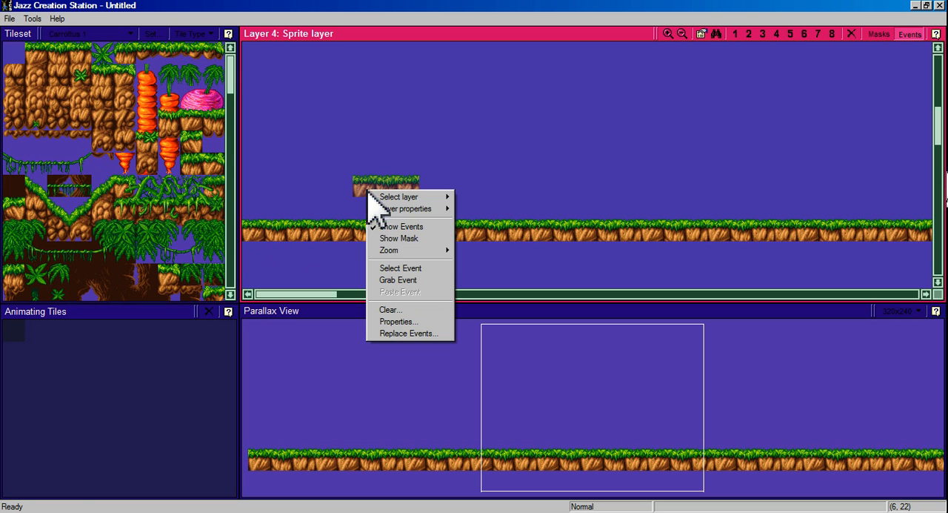
{"action": "left_click", "coordinate": [420, 268]}
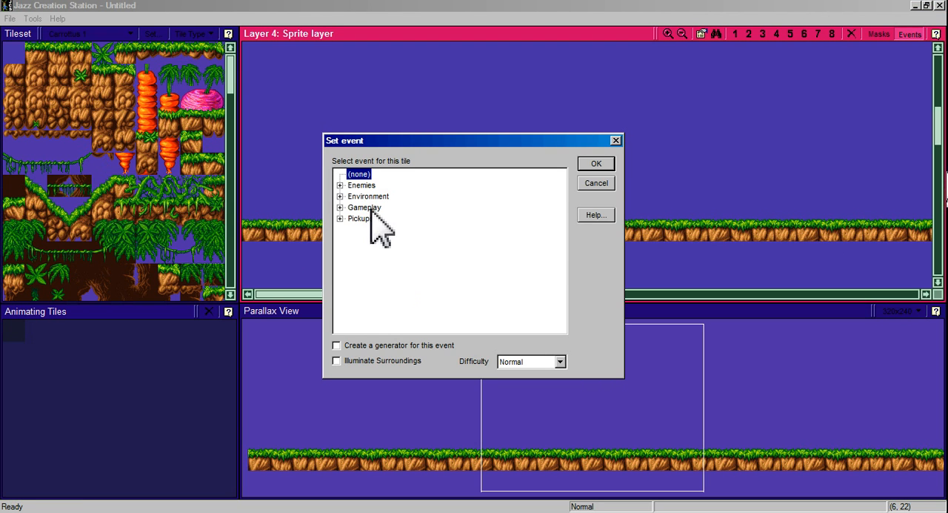
{"action": "double_click", "coordinate": [373, 207]}
{"action": "double_click", "coordinate": [378, 276]}
{"action": "left_click", "coordinate": [385, 284]}
{"action": "left_click", "coordinate": [596, 163]}
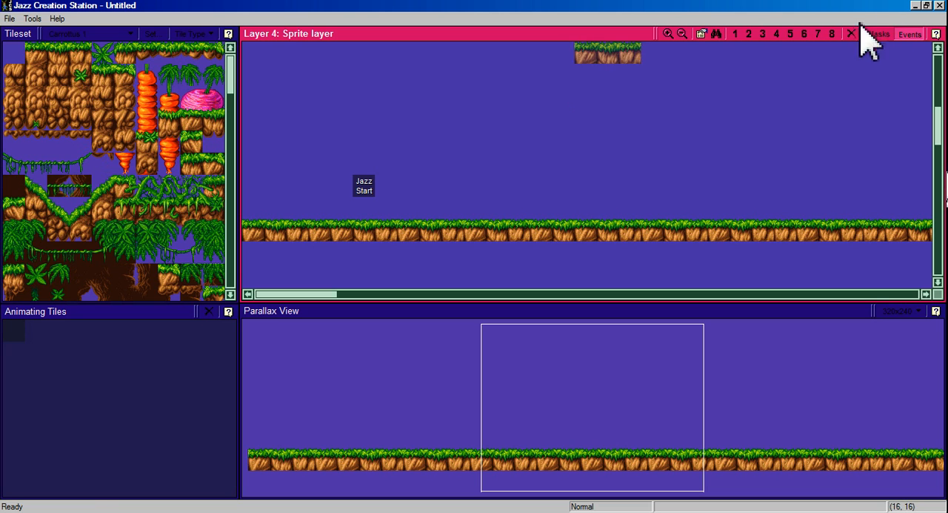
Try painting a partial row of grass-topped ground and a small three-tile platform above it on Layer 3, the sprite foreground layer.
{"action": "left_click", "coordinate": [763, 34]}
{"action": "left_click_drag", "start_coordinate": [256, 195], "coordinate": [548, 193]}
{"action": "right_click", "coordinate": [374, 144]}
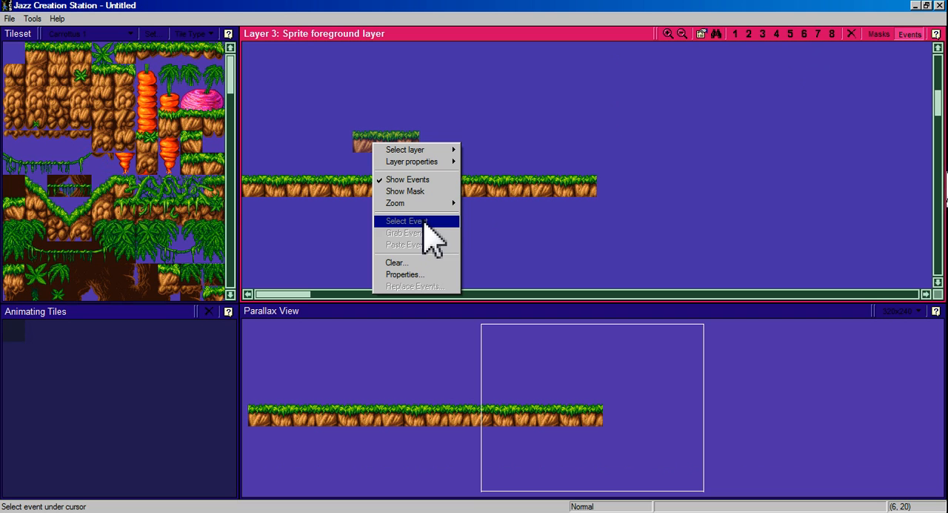
{"action": "left_click", "coordinate": [480, 96]}
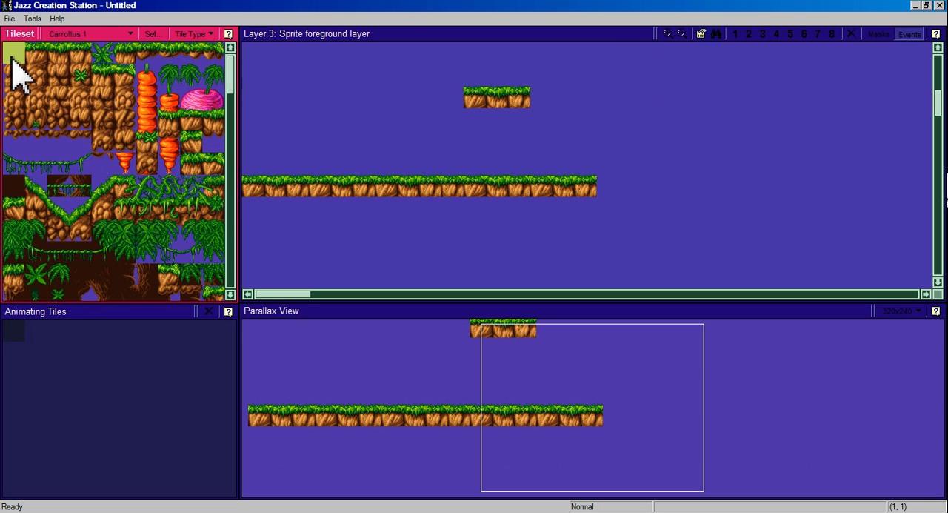
Erase the ground row and the small platform from Layer 3 using the blank tile.
{"action": "mouse_move", "coordinate": [227, 83]}
{"action": "left_mouse_down"}
{"action": "mouse_move", "coordinate": [226, 111]}
{"action": "mouse_move", "coordinate": [230, 66]}
{"action": "left_mouse_up"}
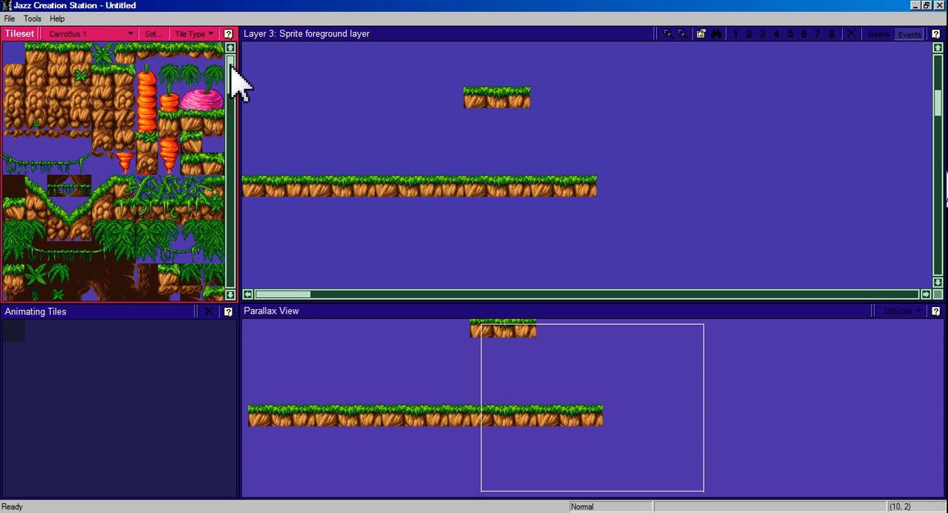
{"action": "left_click", "coordinate": [13, 59]}
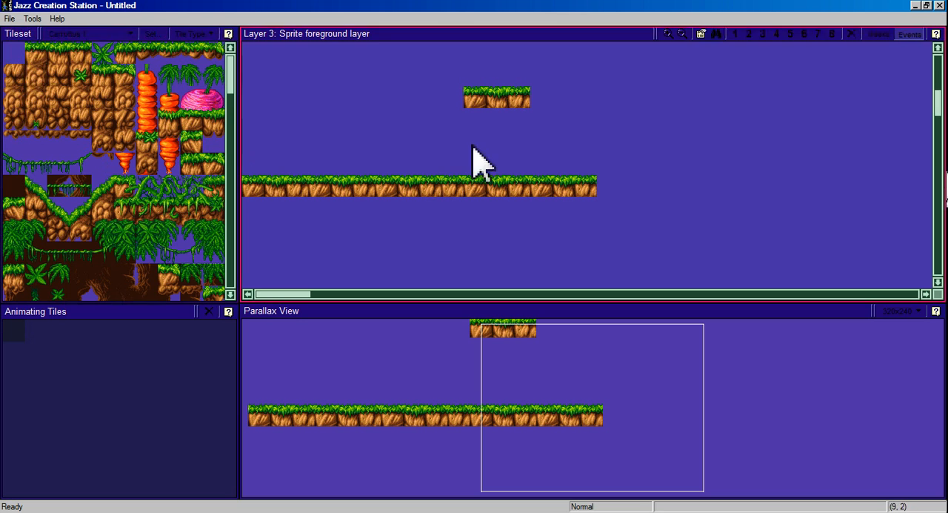
{"action": "mouse_move", "coordinate": [431, 102]}
{"action": "left_mouse_down"}
{"action": "mouse_move", "coordinate": [523, 97]}
{"action": "mouse_move", "coordinate": [615, 153]}
{"action": "mouse_move", "coordinate": [567, 185]}
{"action": "mouse_move", "coordinate": [252, 183]}
{"action": "left_mouse_up"}
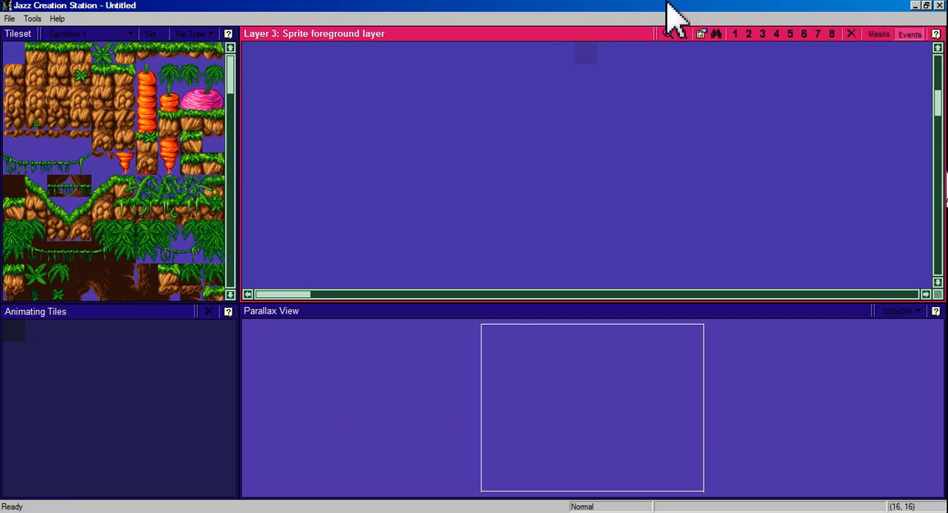
Return to Layer 4 and look through several background and foreground layers before coming back to the sprite layer.
{"action": "left_click", "coordinate": [781, 35]}
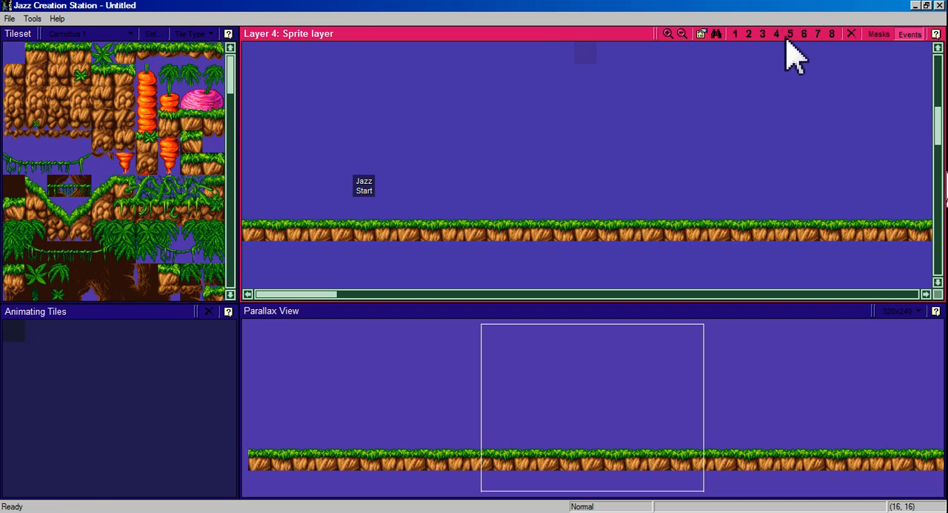
{"action": "left_click", "coordinate": [818, 35]}
{"action": "left_click", "coordinate": [804, 34]}
{"action": "left_click", "coordinate": [777, 35]}
{"action": "left_click", "coordinate": [762, 35]}
{"action": "left_click", "coordinate": [735, 35]}
{"action": "left_click", "coordinate": [776, 35]}
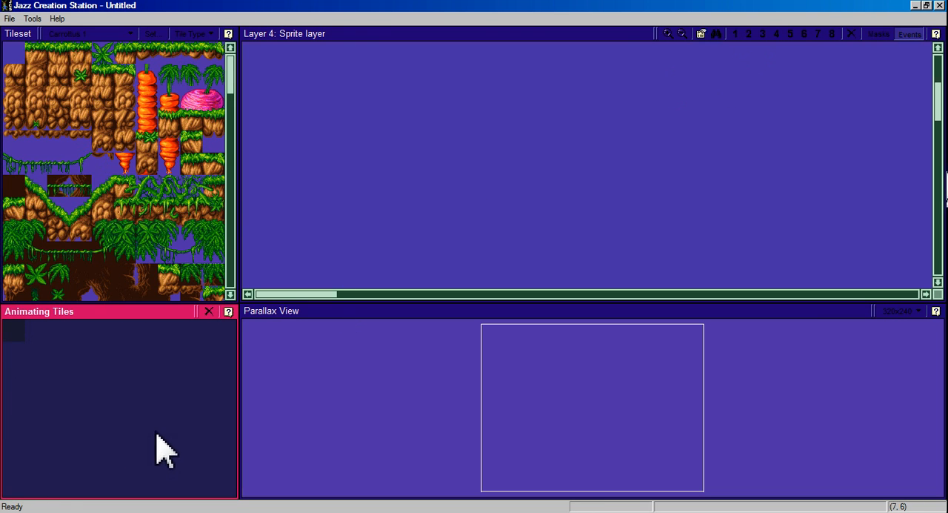
Cycle through layers 1 to 8 to compare them, then go back to the sprite layer and view its ground row.
{"action": "key", "text": "1"}
{"action": "key", "text": "2"}
{"action": "key", "text": "3"}
{"action": "key", "text": "4"}
{"action": "key", "text": "5"}
{"action": "key", "text": "6"}
{"action": "key", "text": "7"}
{"action": "key", "text": "8"}
{"action": "key", "text": "1"}
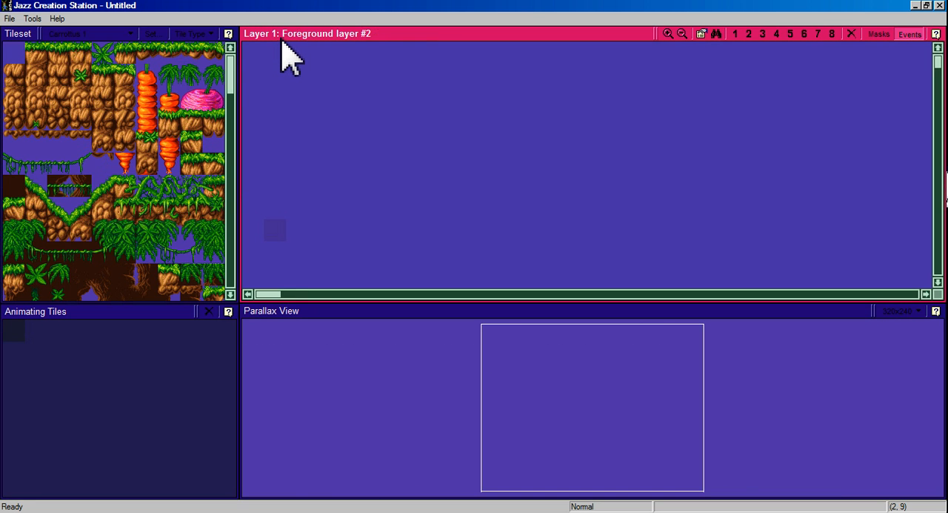
{"action": "key", "text": "2"}
{"action": "key", "text": "3"}
{"action": "key", "text": "4"}
{"action": "key", "text": "5"}
{"action": "key", "text": "6"}
{"action": "key", "text": "8"}
{"action": "key", "text": "4"}
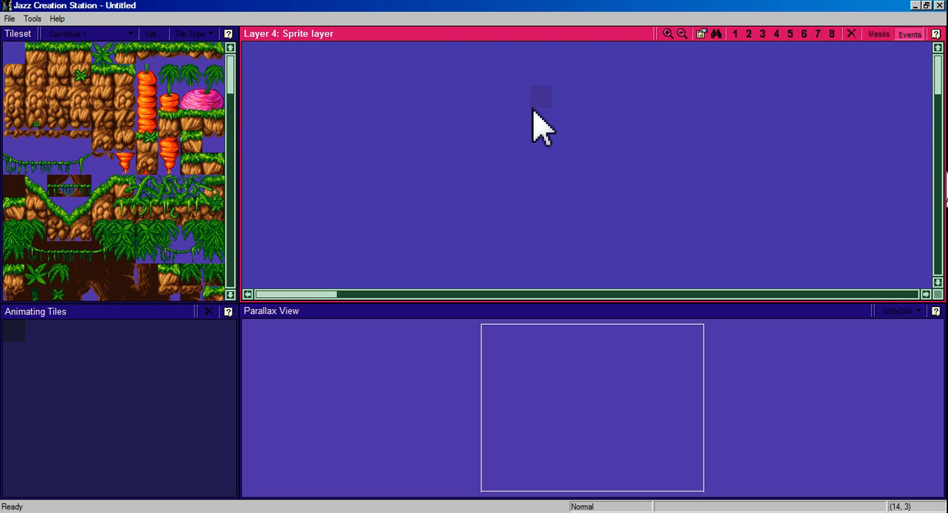
{"action": "scroll", "coordinate": [577, 133], "scroll_direction": "down", "scroll_amount": 5}
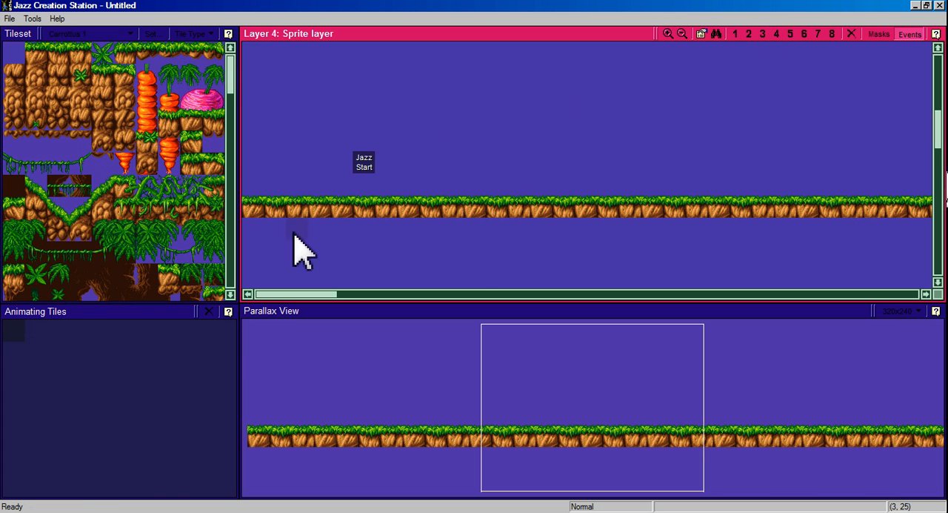
Switch to Layer 8, the background layer, and pick the whole square blue cloud texture from the tileset.
{"action": "left_click", "coordinate": [833, 34]}
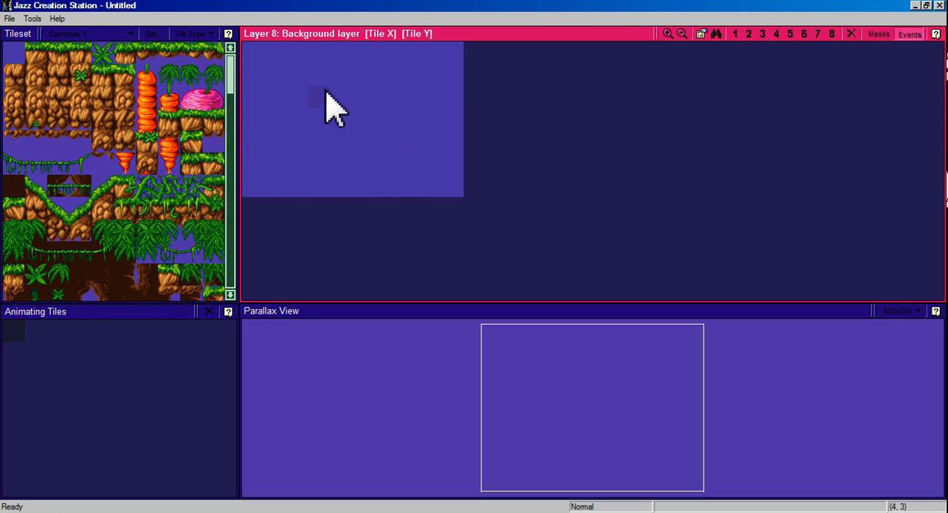
{"action": "left_click_drag", "start_coordinate": [229, 84], "coordinate": [220, 188]}
{"action": "left_click_drag", "start_coordinate": [9, 121], "coordinate": [174, 295]}
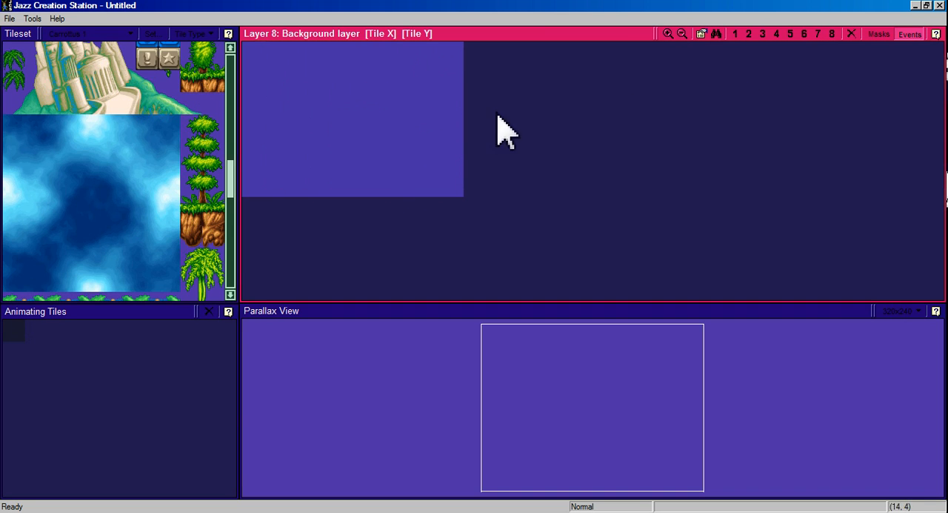
Enable texture mode with Warp Horizon and the parallaxing stars background for Layer 8, with Fade Blue set to 50.
{"action": "left_click", "coordinate": [702, 35]}
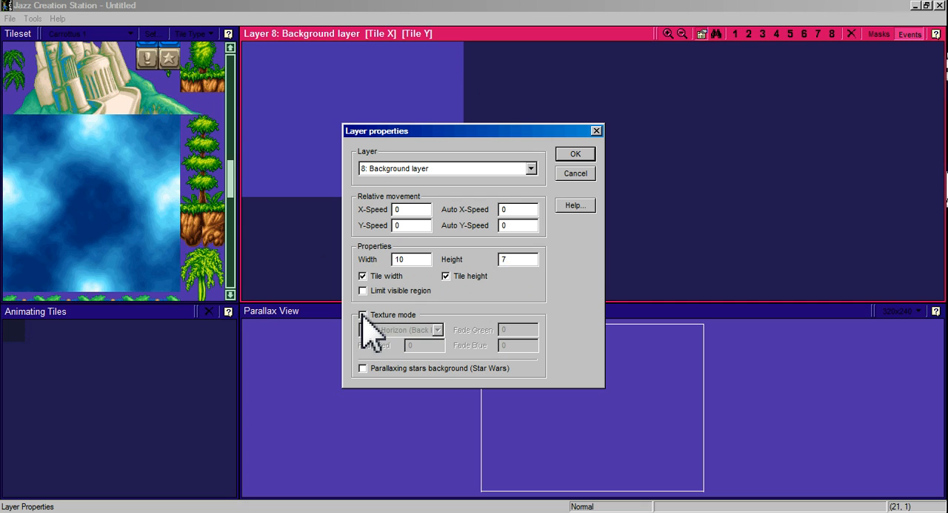
{"action": "left_click", "coordinate": [363, 315]}
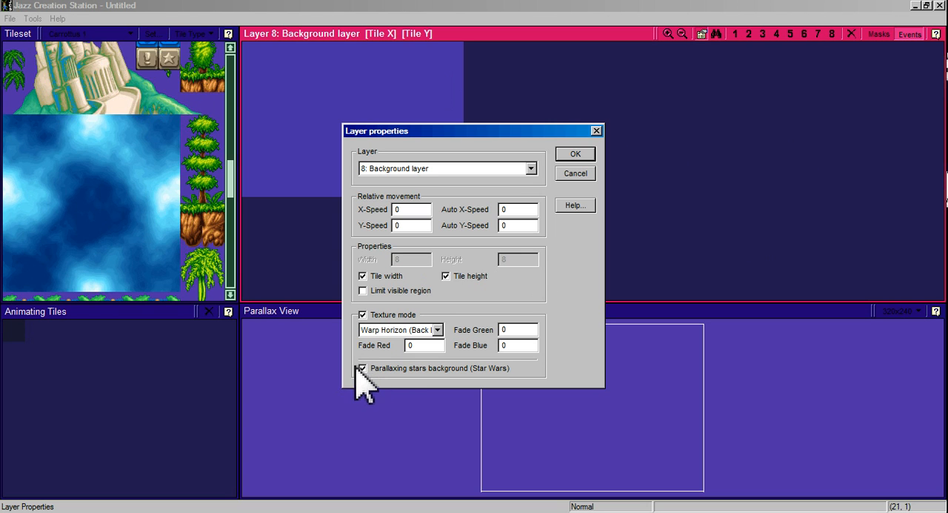
{"action": "key", "text": "Tab"}
{"action": "double_click", "coordinate": [428, 345]}
{"action": "left_click", "coordinate": [575, 154]}
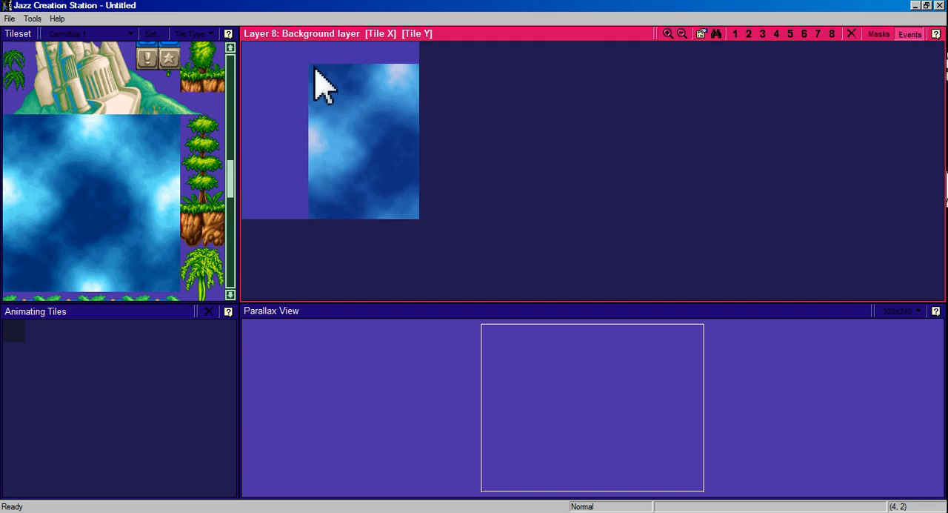
Fill Layer 8 with the blue cloud texture, aligned to the layer's upper-left corner.
{"action": "left_click", "coordinate": [249, 56]}
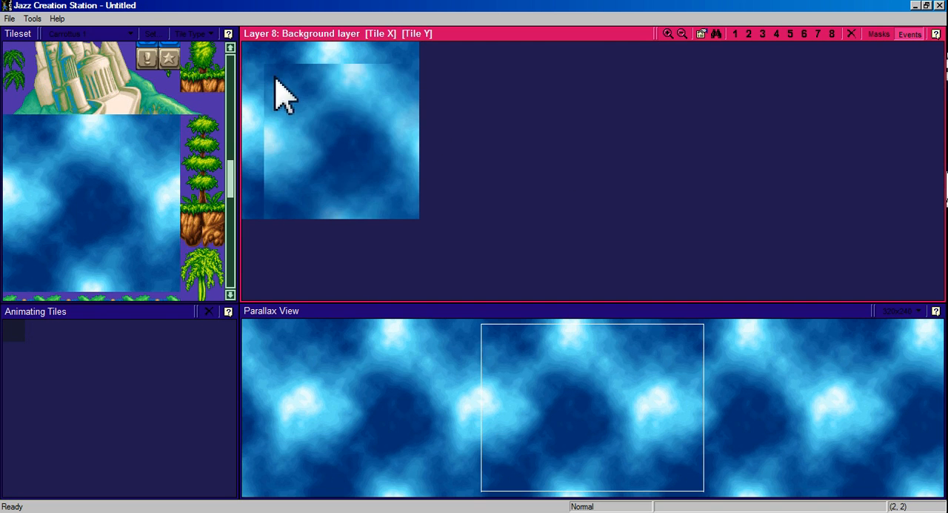
{"action": "left_click", "coordinate": [454, 332]}
{"action": "left_click", "coordinate": [513, 385]}
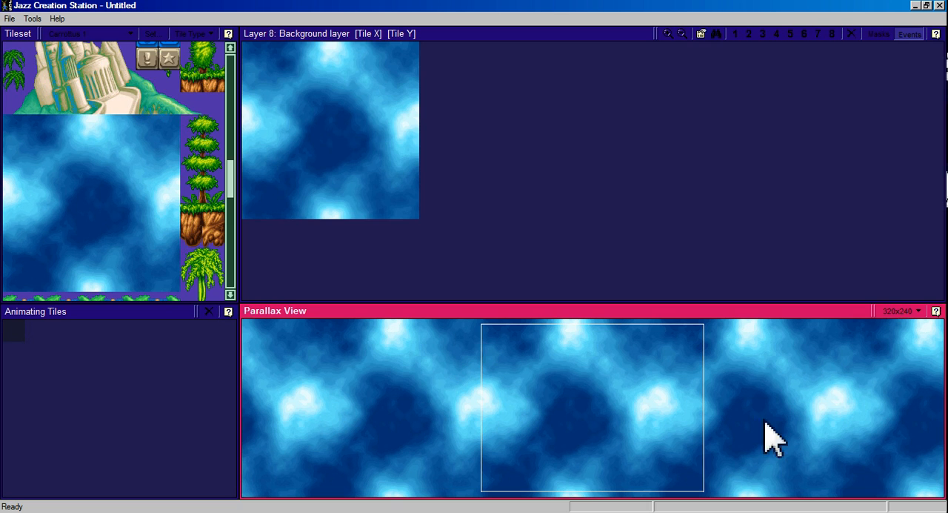
{"action": "left_click", "coordinate": [307, 84]}
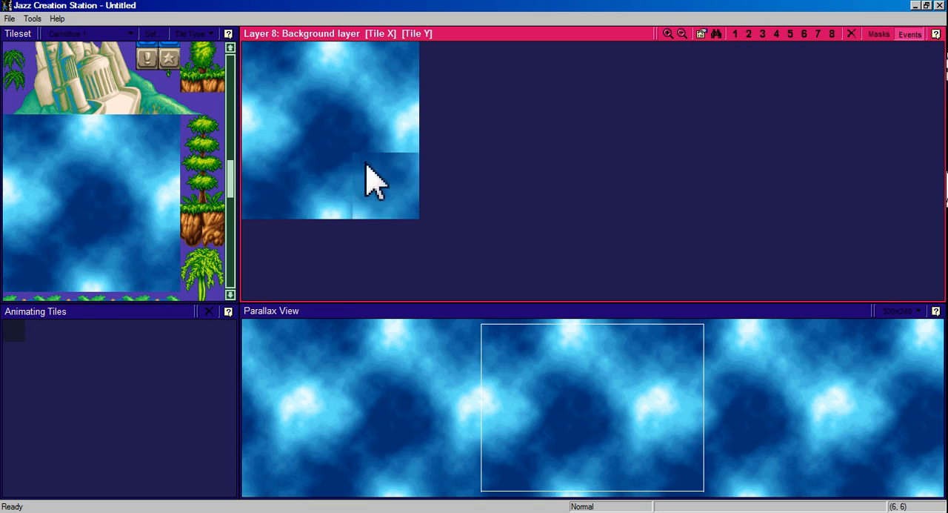
Review the texture mode and fade settings in the Layer 8 properties.
{"action": "left_click", "coordinate": [702, 34]}
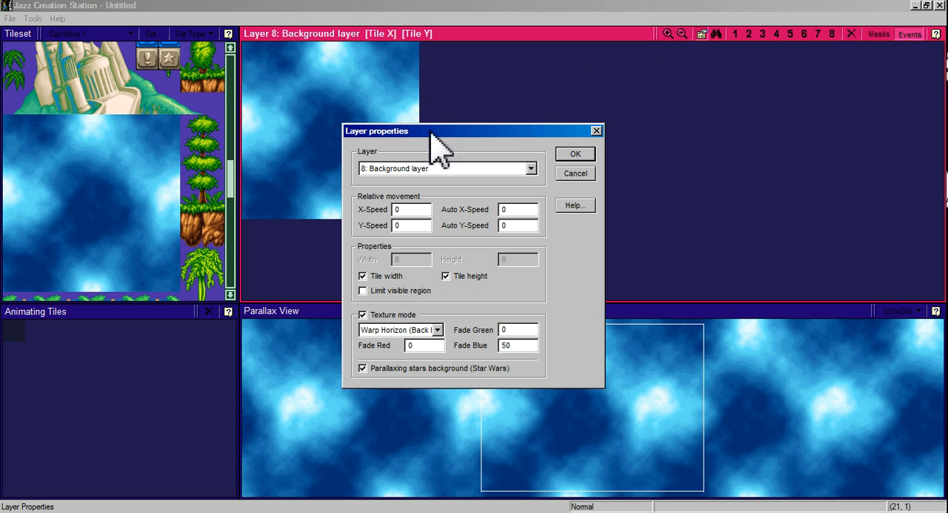
{"action": "left_click", "coordinate": [682, 99]}
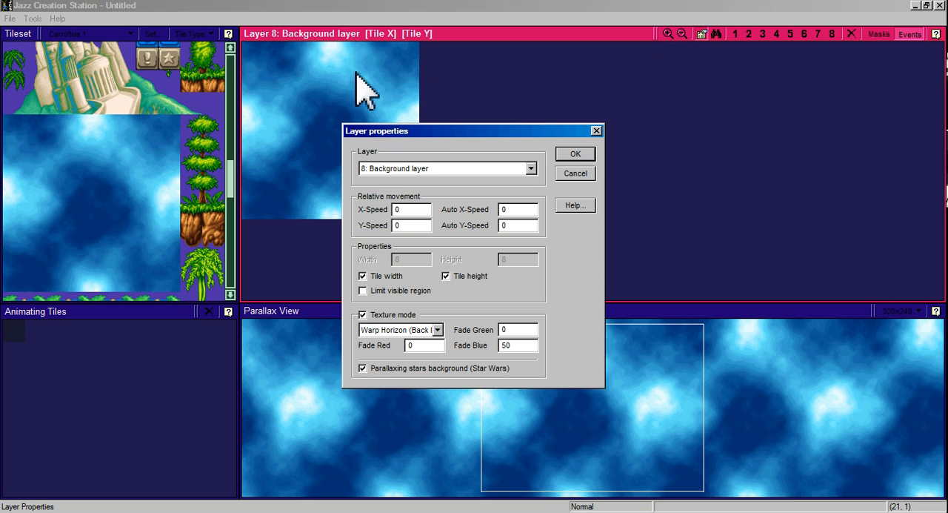
{"action": "left_click", "coordinate": [581, 158]}
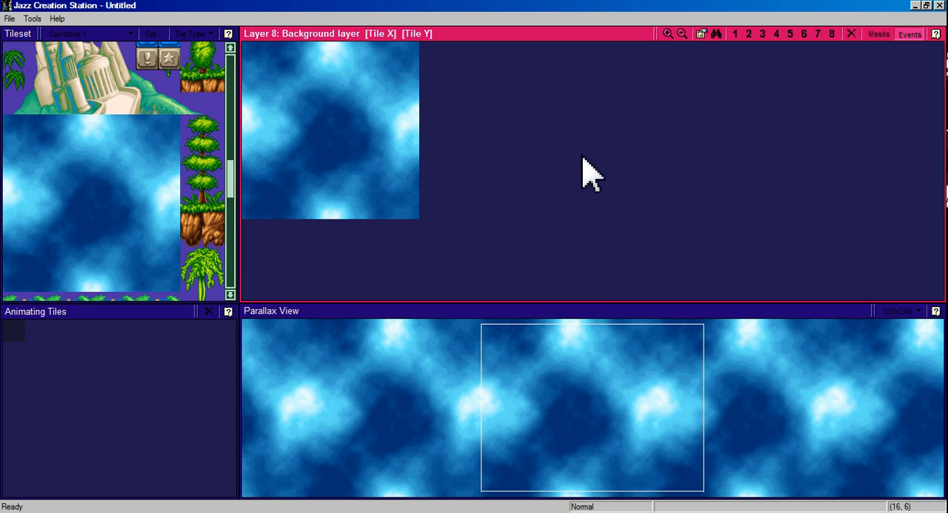
Place the large leafy carrot top from the tileset near the left side of Layer 7, Background layer #3.
{"action": "left_click", "coordinate": [822, 42]}
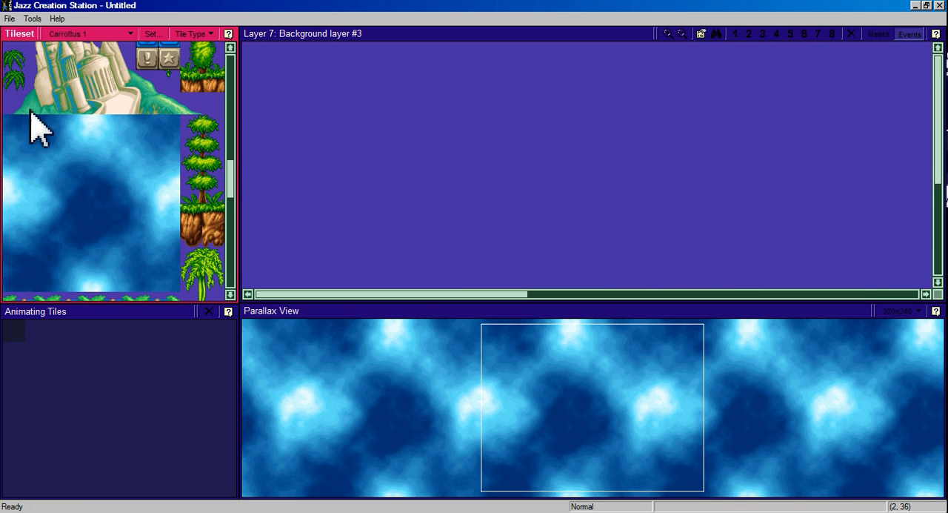
{"action": "left_click_drag", "start_coordinate": [231, 175], "coordinate": [237, 201]}
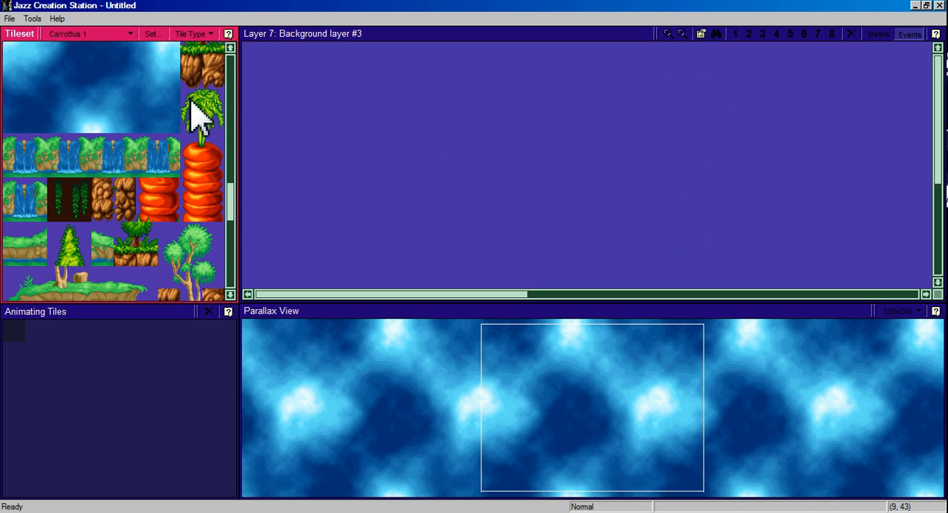
{"action": "left_click_drag", "start_coordinate": [194, 111], "coordinate": [230, 216]}
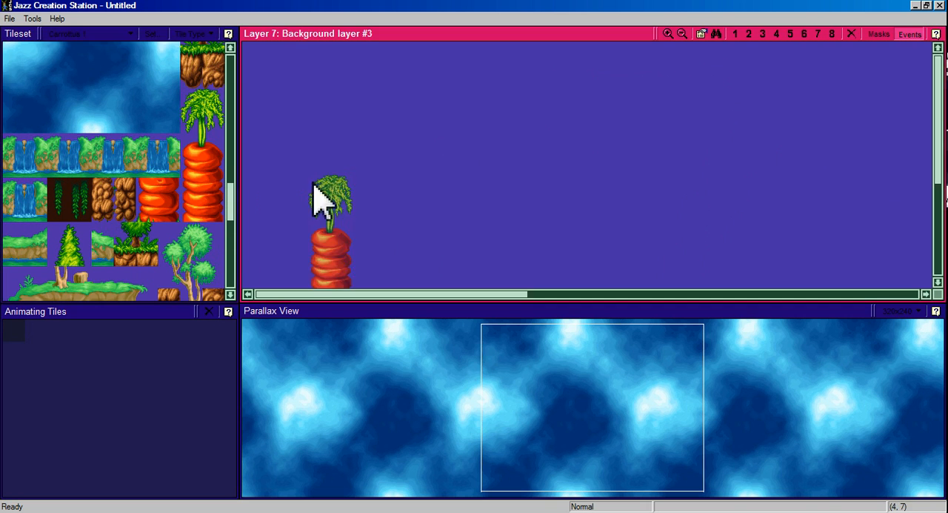
{"action": "left_click", "coordinate": [324, 127]}
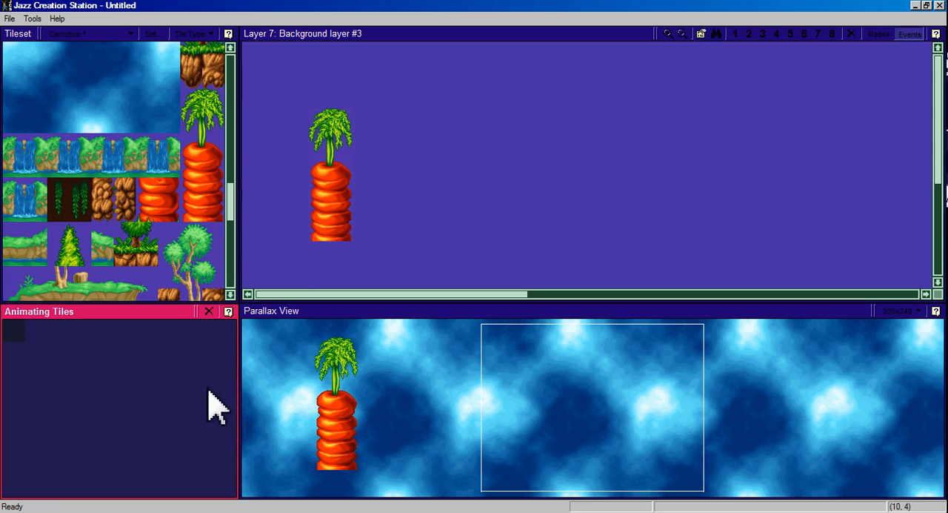
Extend the carrot on Layer 7 downward to the layer's lower edge by stacking carrot body tiles beneath it.
{"action": "left_click", "coordinate": [165, 206]}
{"action": "left_click", "coordinate": [330, 252]}
{"action": "scroll", "coordinate": [349, 245], "scroll_direction": "down", "scroll_amount": 2}
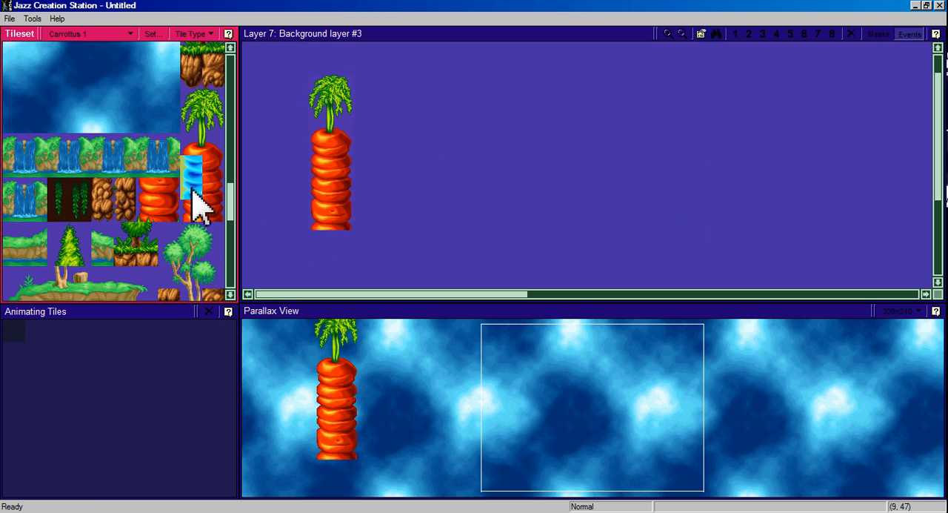
{"action": "left_click", "coordinate": [329, 249]}
{"action": "scroll", "coordinate": [329, 246], "scroll_direction": "down", "scroll_amount": 5}
{"action": "left_click", "coordinate": [320, 228]}
{"action": "scroll", "coordinate": [320, 238], "scroll_direction": "down", "scroll_amount": 4}
{"action": "left_click", "coordinate": [324, 252]}
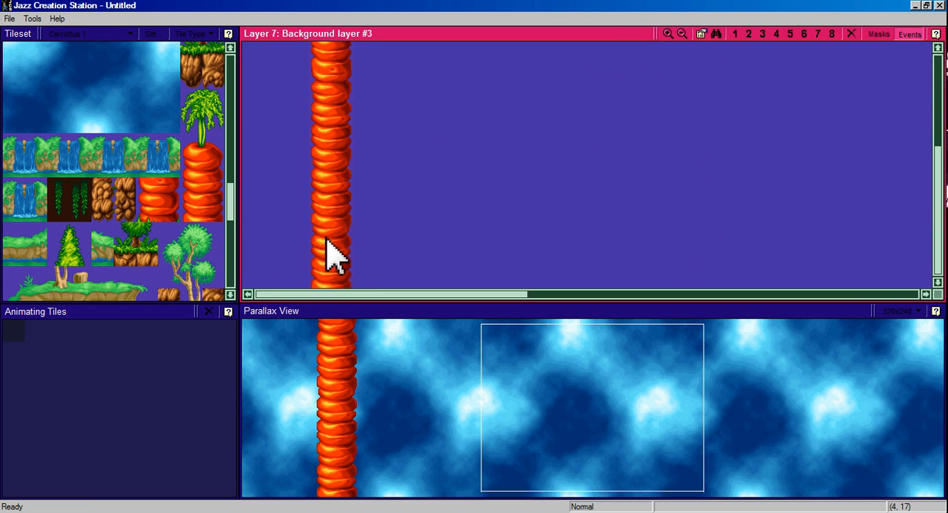
Pick up the whole carrot column on Layer 7, from leafy top to the layer's lower edge, as a tile block.
{"action": "scroll", "coordinate": [381, 180], "scroll_direction": "up", "scroll_amount": 10}
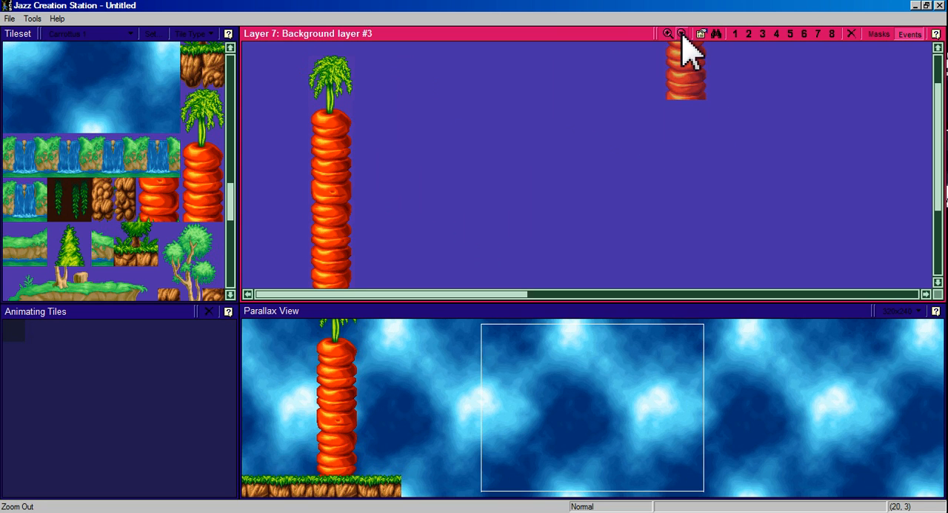
{"action": "scroll", "coordinate": [433, 170], "scroll_direction": "down", "scroll_amount": 5}
{"action": "scroll", "coordinate": [412, 189], "scroll_direction": "up", "scroll_amount": 1}
{"action": "scroll", "coordinate": [415, 210], "scroll_direction": "up", "scroll_amount": 3}
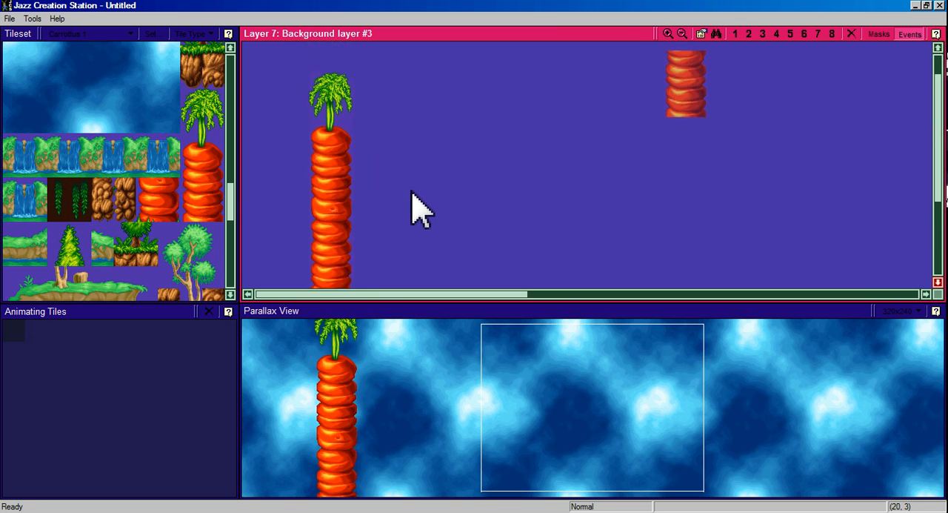
{"action": "left_click", "coordinate": [682, 35]}
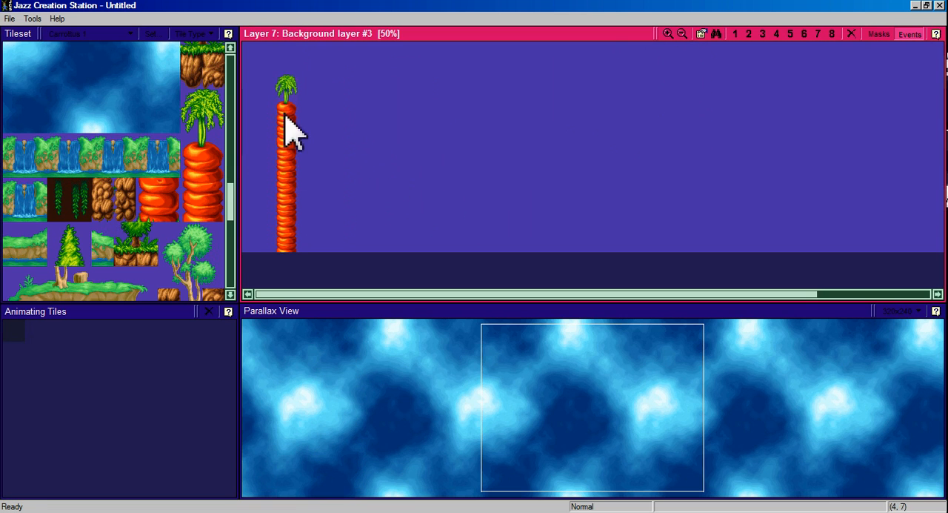
{"action": "left_click", "coordinate": [682, 35]}
{"action": "left_click", "coordinate": [679, 39]}
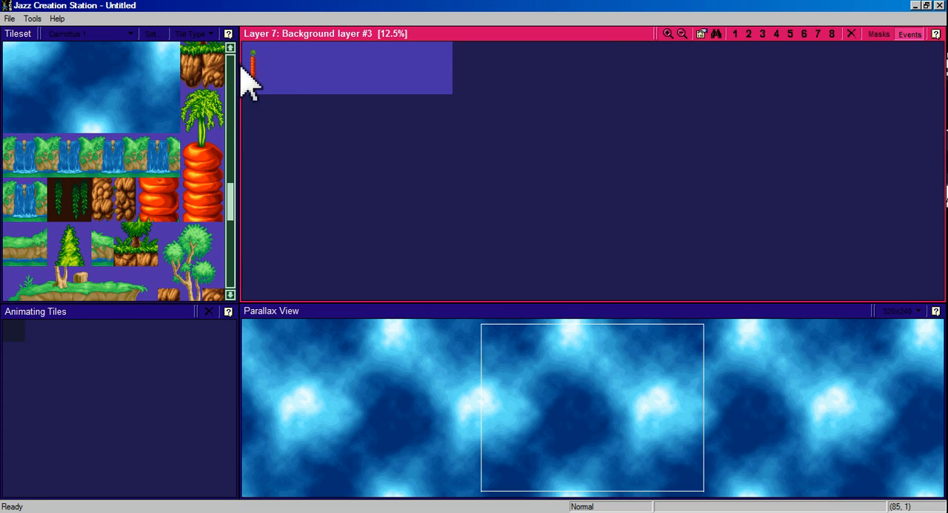
{"action": "left_click", "coordinate": [669, 35]}
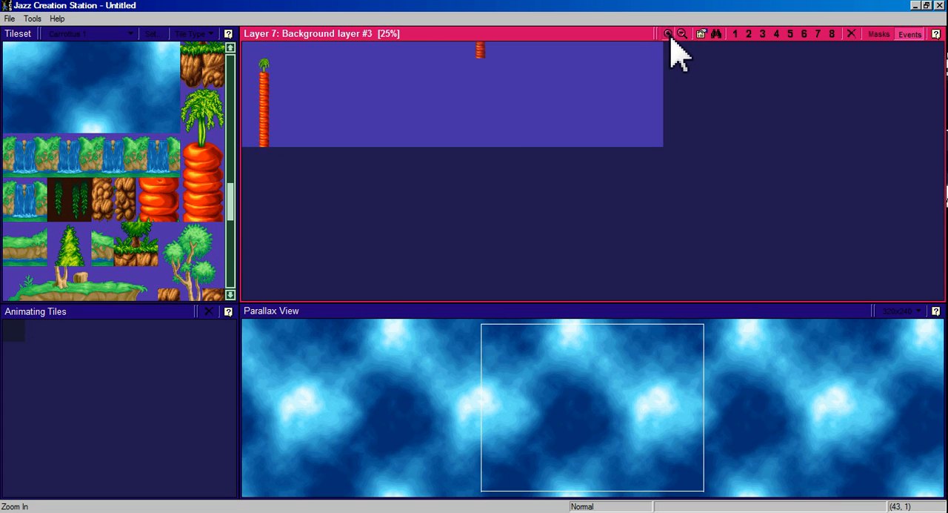
{"action": "left_click", "coordinate": [669, 35]}
{"action": "left_click", "coordinate": [669, 35]}
{"action": "left_click_drag", "start_coordinate": [607, 291], "coordinate": [371, 296]}
{"action": "left_click", "coordinate": [681, 35]}
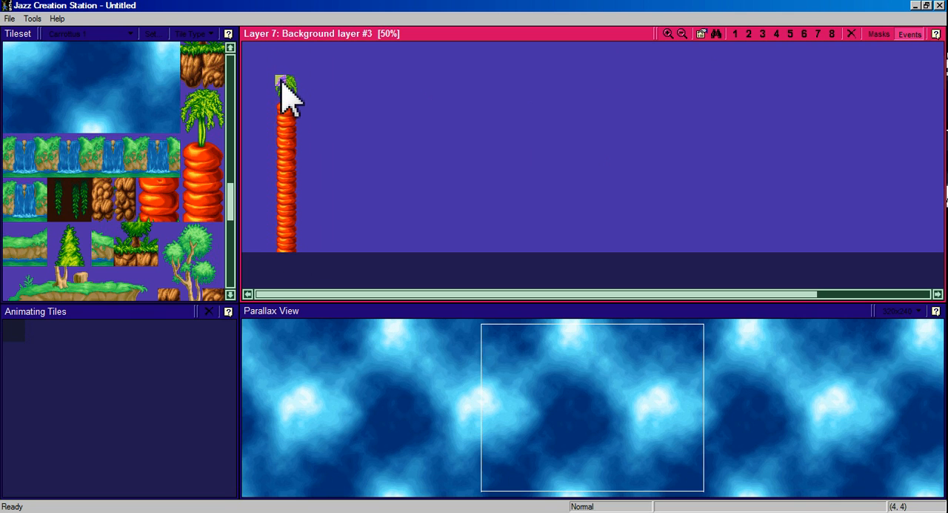
{"action": "left_click_drag", "start_coordinate": [282, 81], "coordinate": [298, 251]}
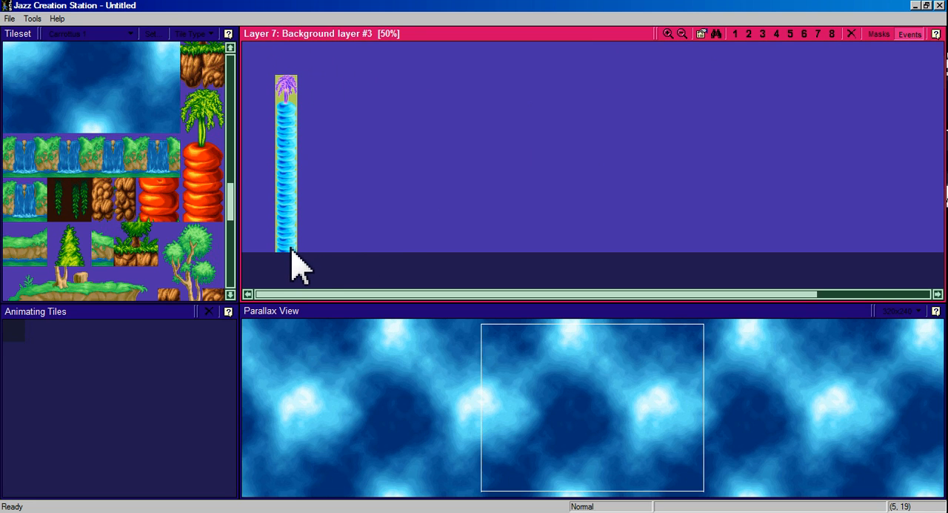
{"action": "left_click_drag", "start_coordinate": [292, 250], "coordinate": [324, 120]}
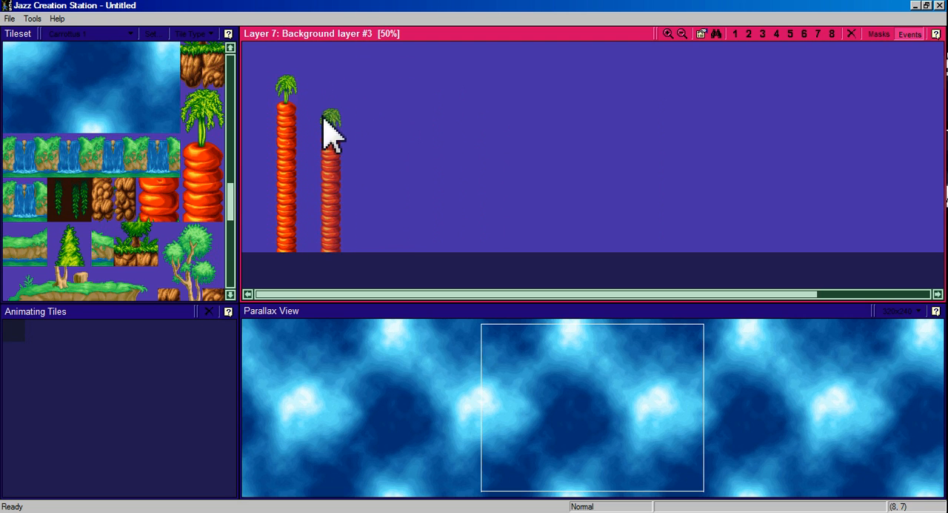
Stamp copies of the carrot column at irregular spacing and varied heights across Layer 7, all running down to the layer's lower edge.
{"action": "left_click", "coordinate": [323, 117]}
{"action": "left_click", "coordinate": [377, 105]}
{"action": "left_click", "coordinate": [456, 149]}
{"action": "left_click", "coordinate": [521, 104]}
{"action": "left_click", "coordinate": [644, 132]}
{"action": "left_click", "coordinate": [588, 167]}
{"action": "left_click", "coordinate": [688, 79]}
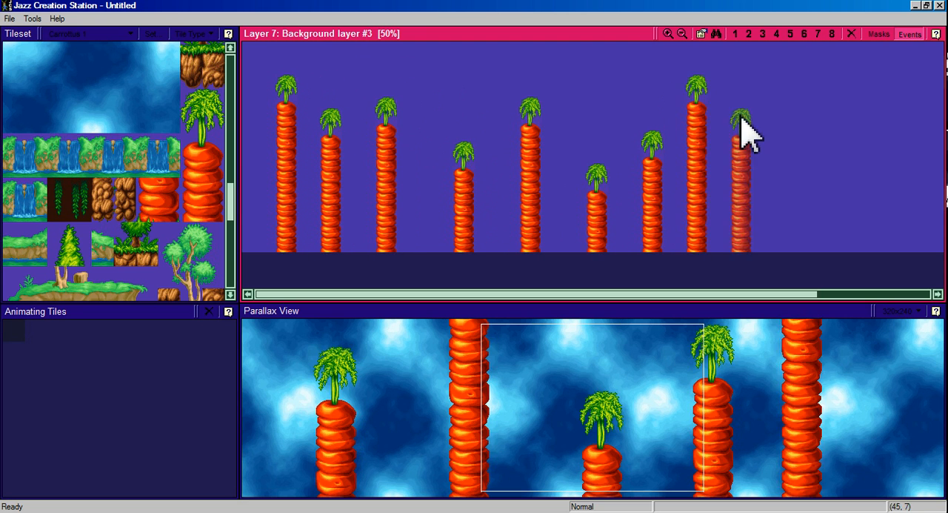
{"action": "left_click", "coordinate": [749, 141]}
{"action": "left_click", "coordinate": [837, 105]}
{"action": "left_click", "coordinate": [793, 191]}
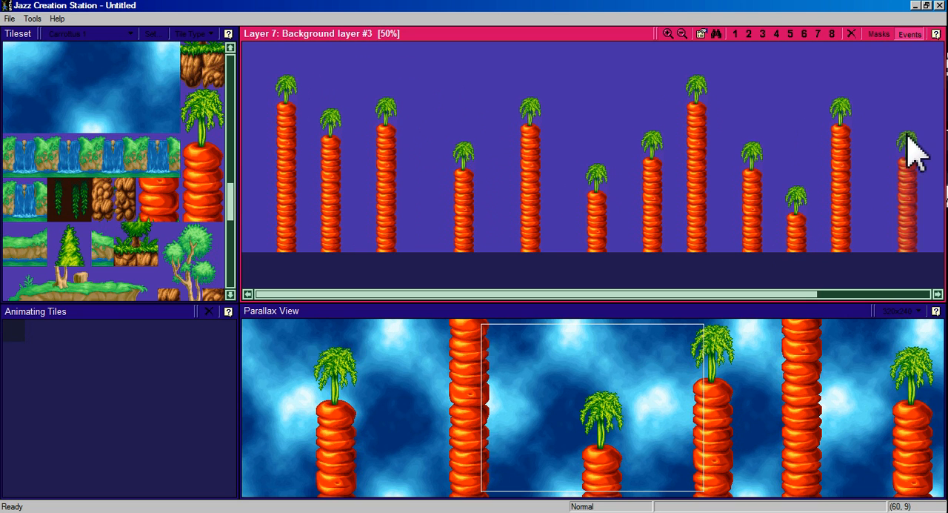
{"action": "left_click", "coordinate": [914, 107]}
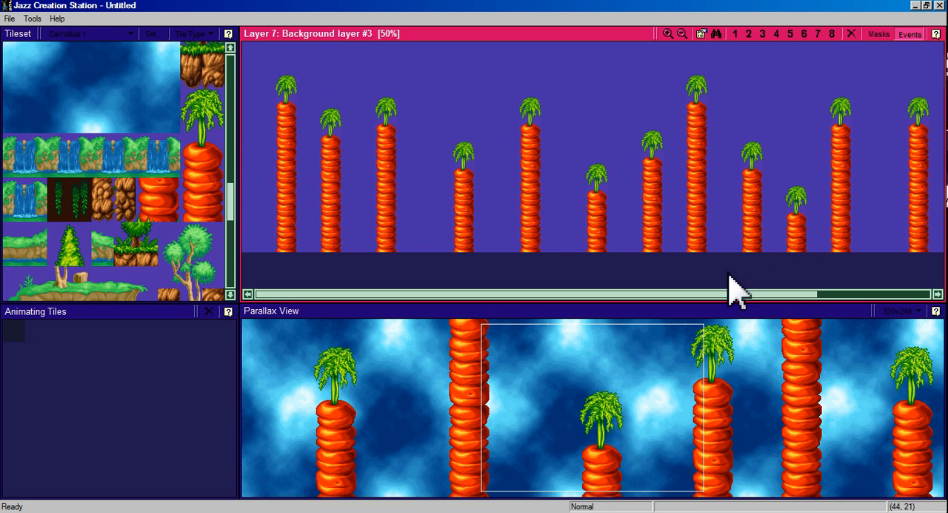
{"action": "left_click_drag", "start_coordinate": [727, 295], "coordinate": [832, 295]}
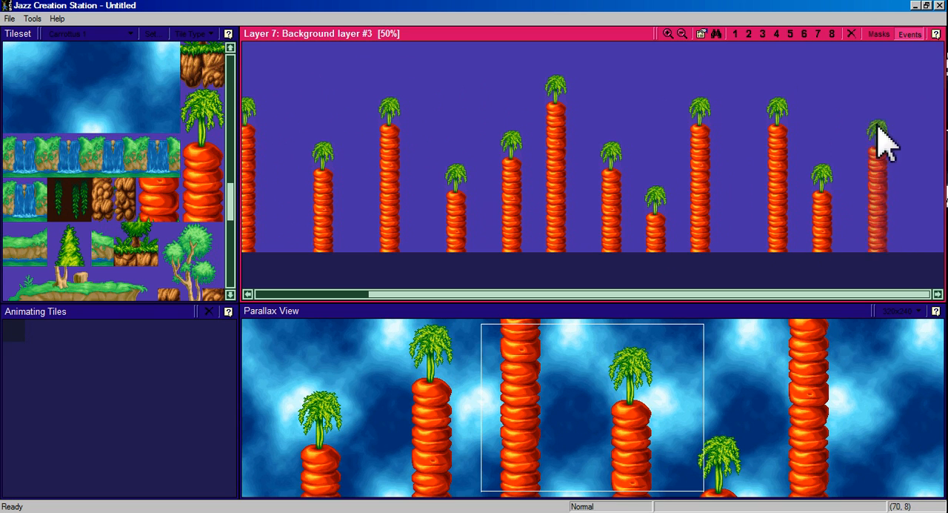
{"action": "left_click_drag", "start_coordinate": [774, 295], "coordinate": [637, 296]}
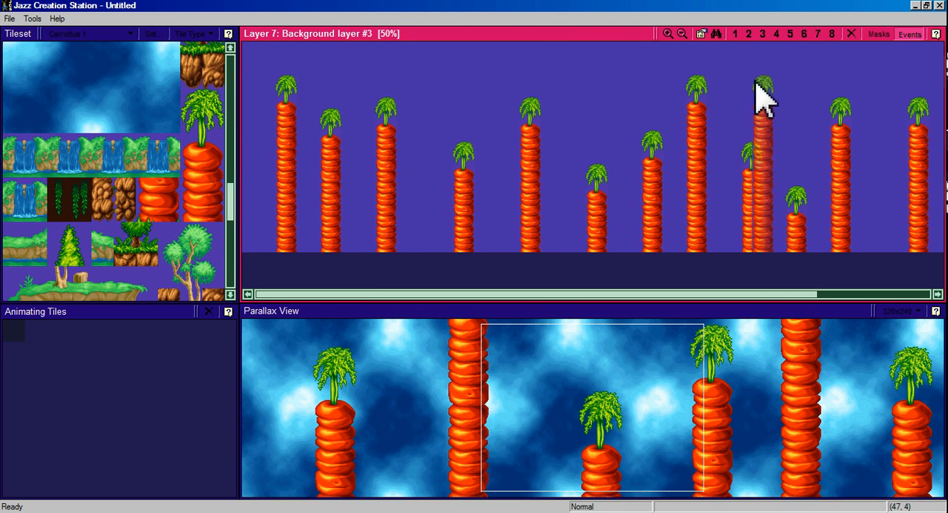
Inspect Layers 6, 5, 4 and 8 against the parallax preview, finishing on Layer 4, the Sprite layer.
{"action": "left_click", "coordinate": [808, 37]}
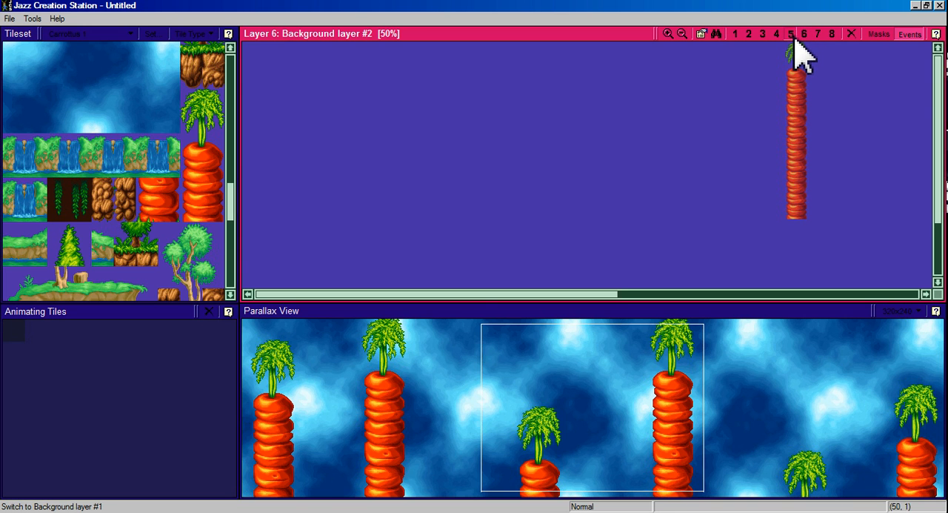
{"action": "left_click", "coordinate": [792, 38]}
{"action": "left_click", "coordinate": [778, 36]}
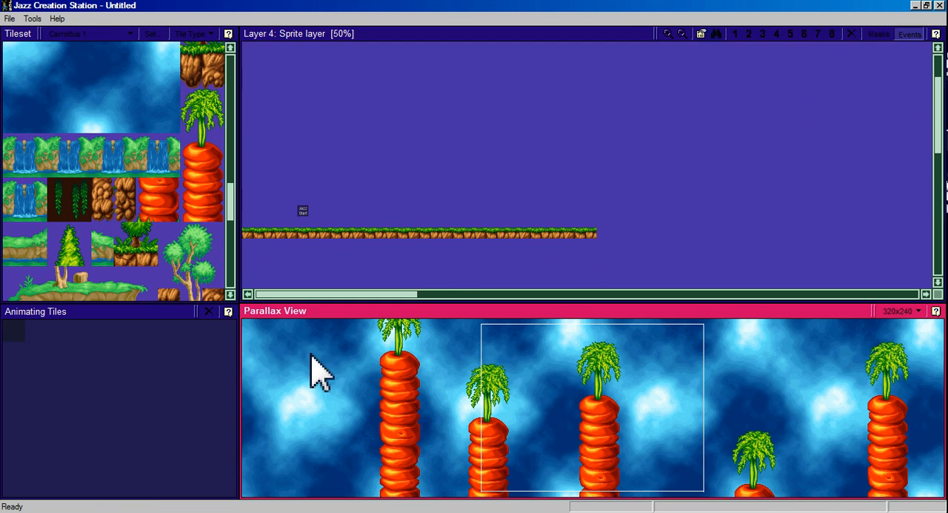
{"action": "left_click", "coordinate": [833, 35]}
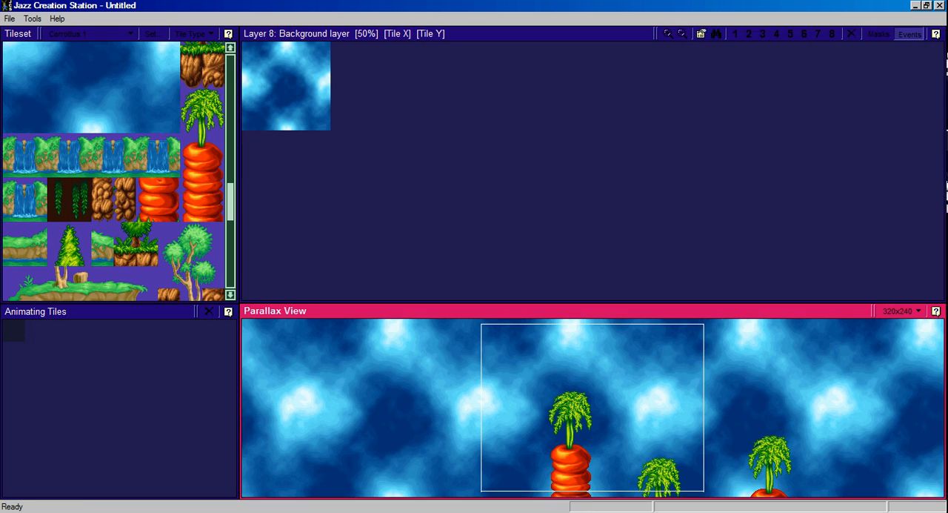
{"action": "left_click", "coordinate": [776, 35]}
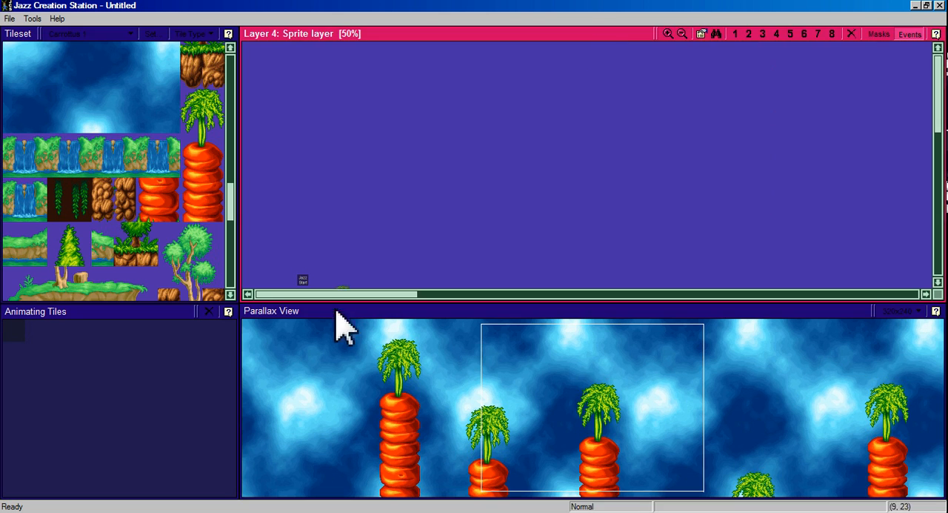
Save the level as LayerLevel in the TutJazz2 folder and run it.
{"action": "left_click", "coordinate": [9, 19]}
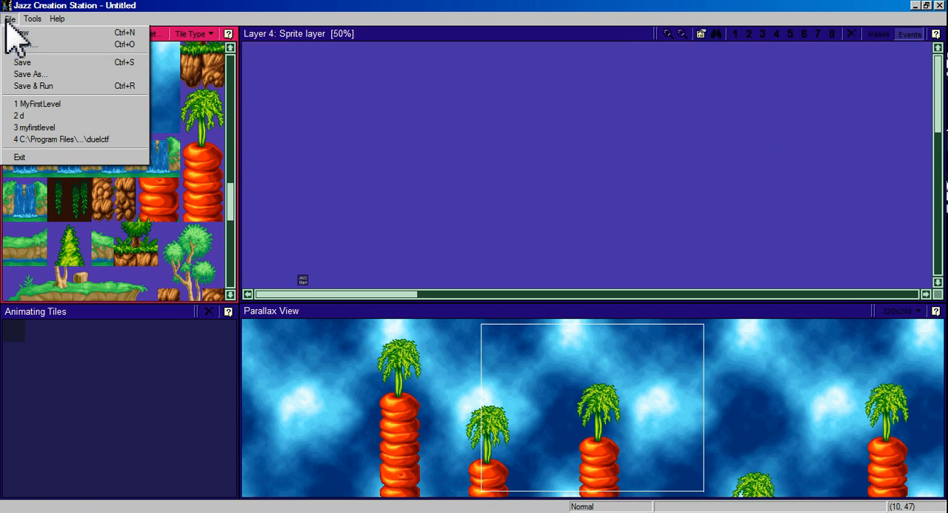
{"action": "left_click", "coordinate": [46, 87]}
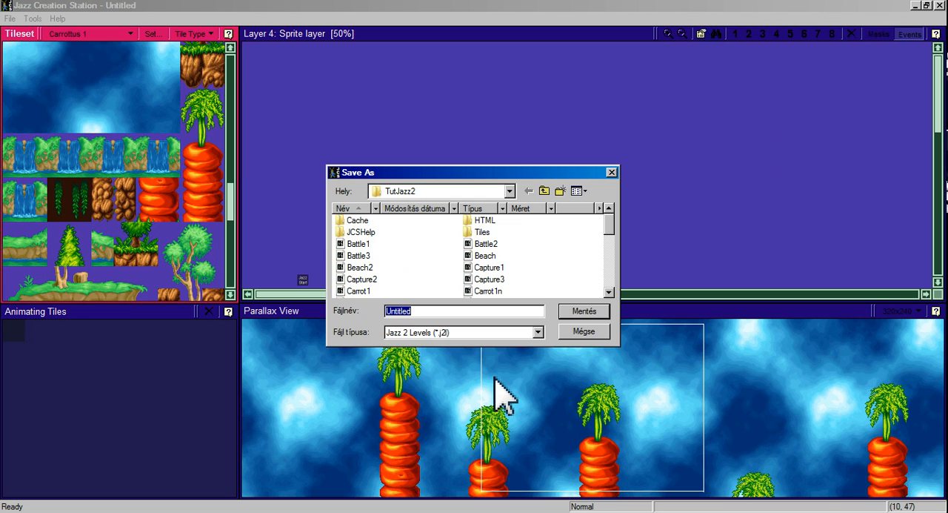
{"action": "type", "text": "LayerLevel"}
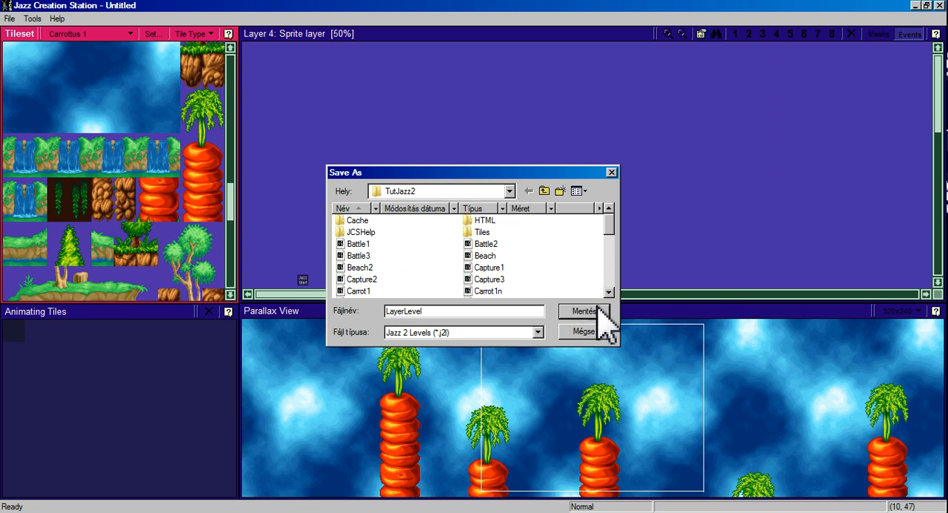
{"action": "left_click", "coordinate": [600, 310]}
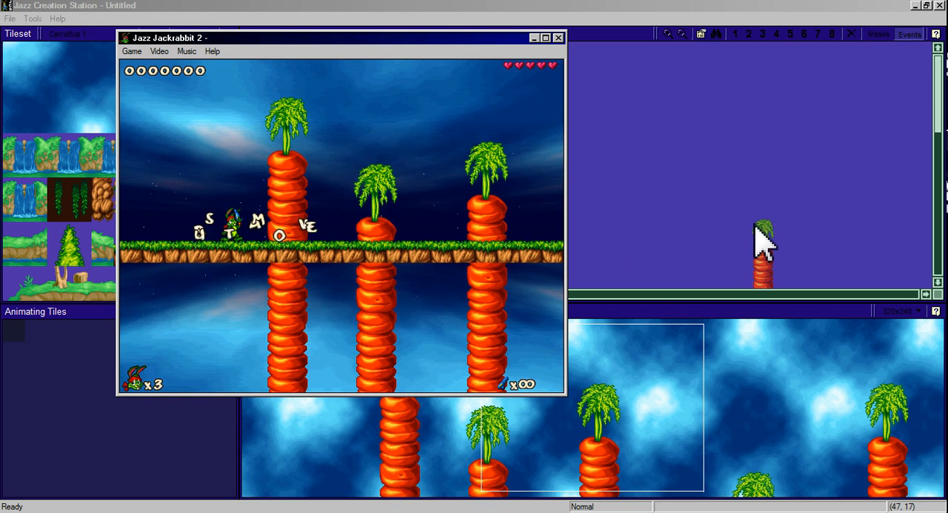
Play-test the level by running Jazz right and left past the carrots, and close the game.
{"action": "key", "text": "Right"}
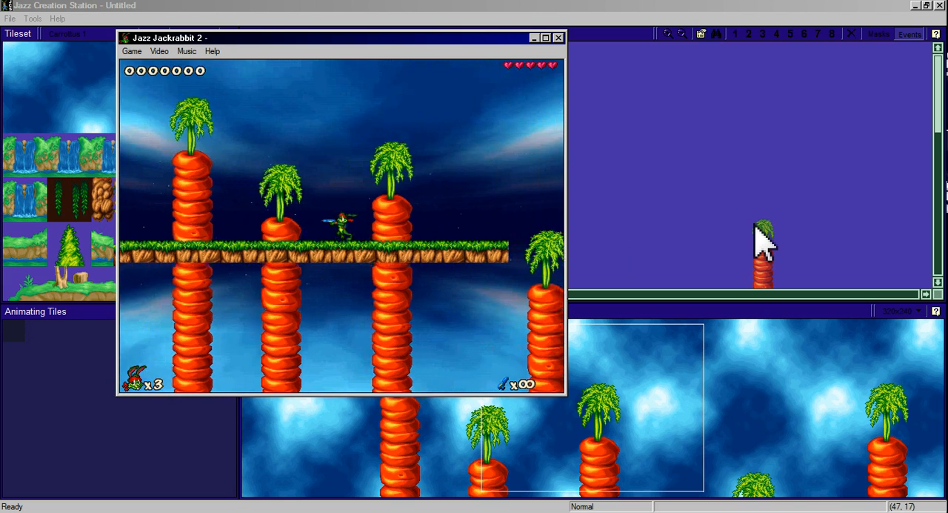
{"action": "key", "text": "Left"}
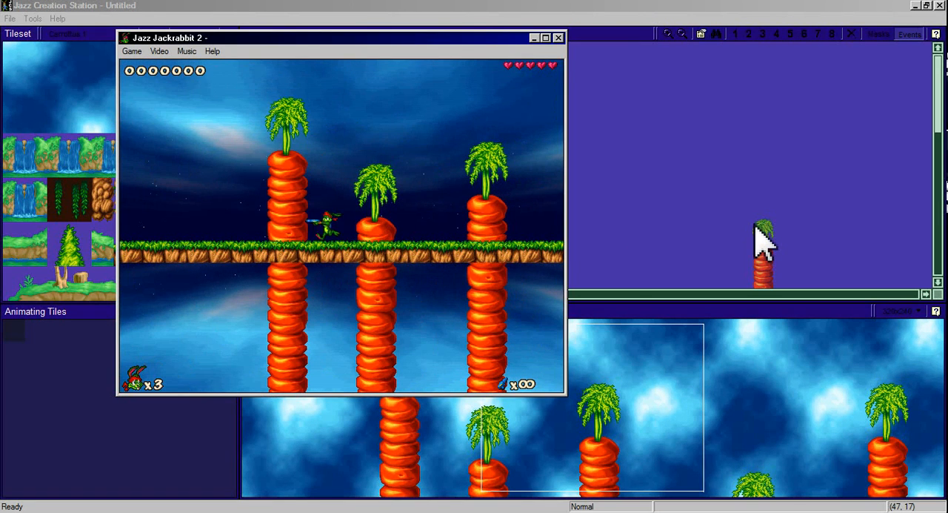
{"action": "left_click", "coordinate": [561, 38]}
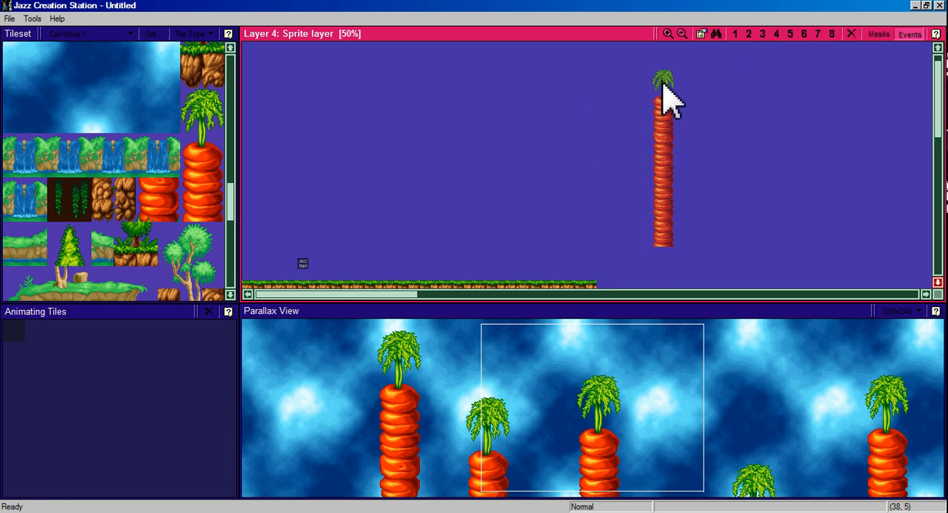
Set both the X-Speed and Y-Speed of Layer 3, Sprite foreground layer, to 1 in its layer properties.
{"action": "left_click_drag", "start_coordinate": [938, 121], "coordinate": [938, 38]}
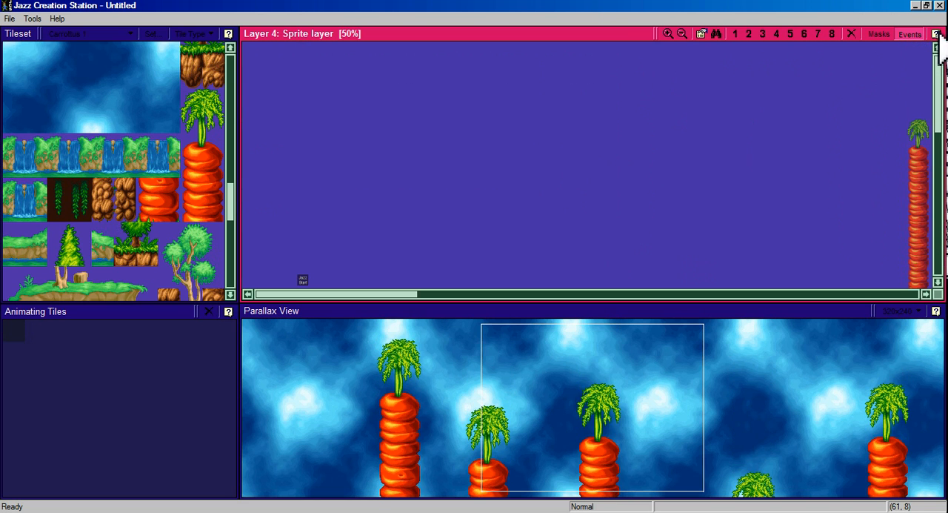
{"action": "scroll", "coordinate": [354, 247], "scroll_direction": "down", "scroll_amount": 1}
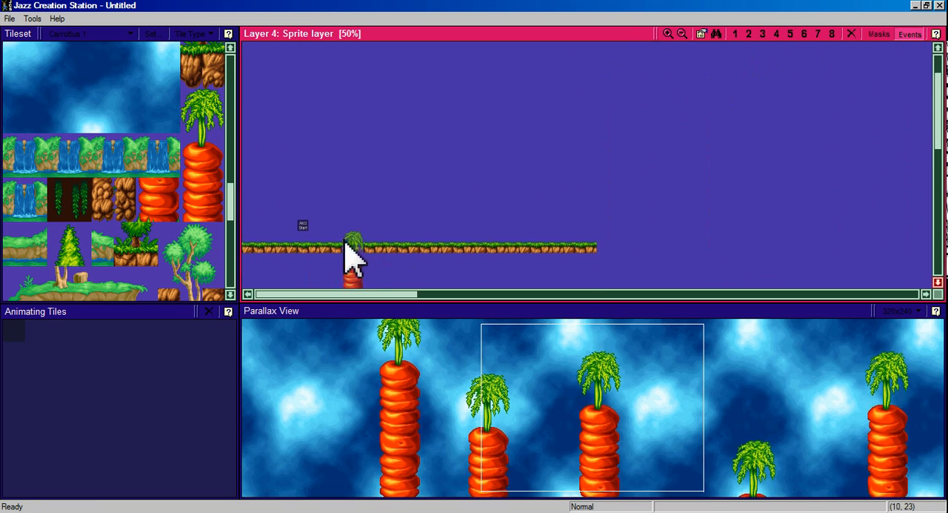
{"action": "scroll", "coordinate": [339, 212], "scroll_direction": "down", "scroll_amount": 1}
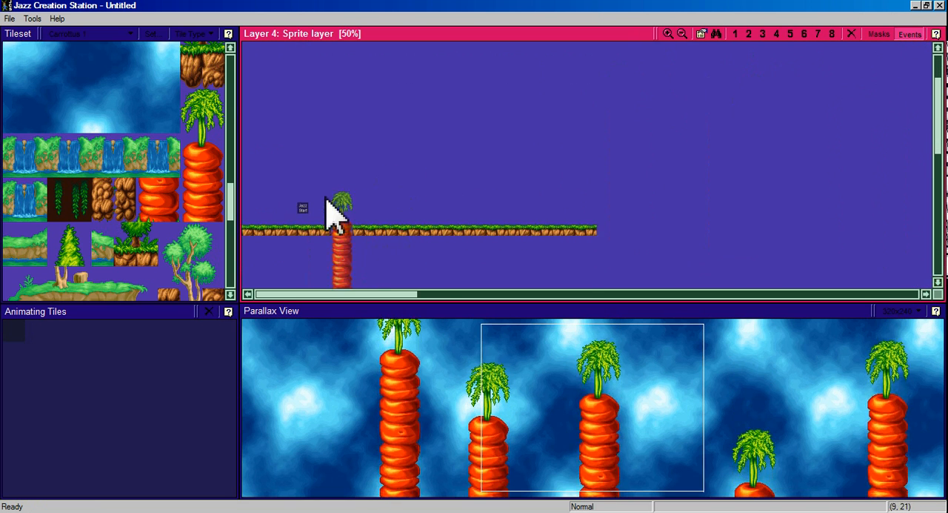
{"action": "left_click", "coordinate": [764, 35]}
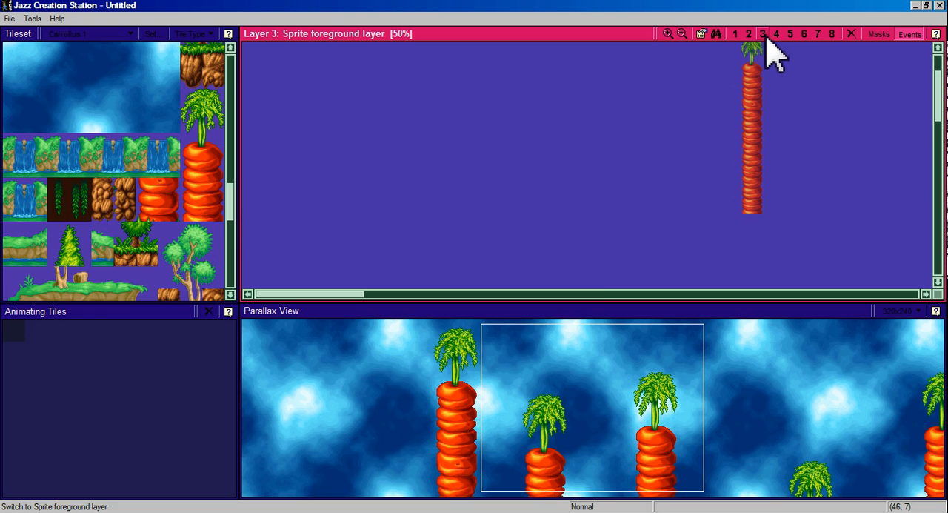
{"action": "left_click", "coordinate": [701, 35]}
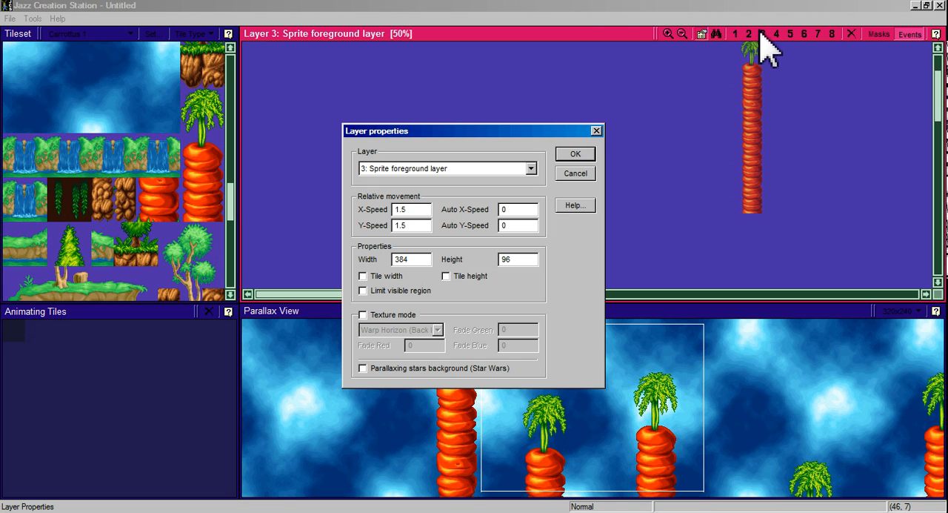
{"action": "left_click", "coordinate": [531, 169]}
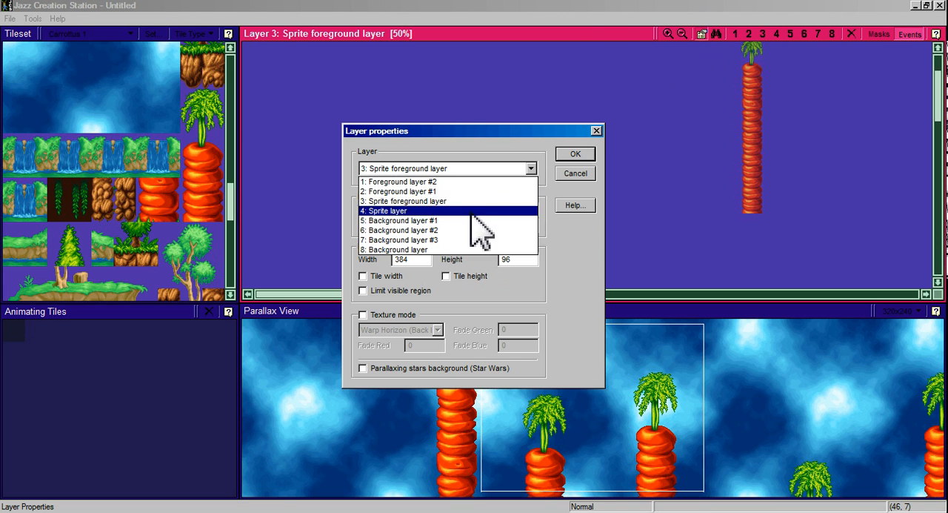
{"action": "left_click", "coordinate": [479, 202]}
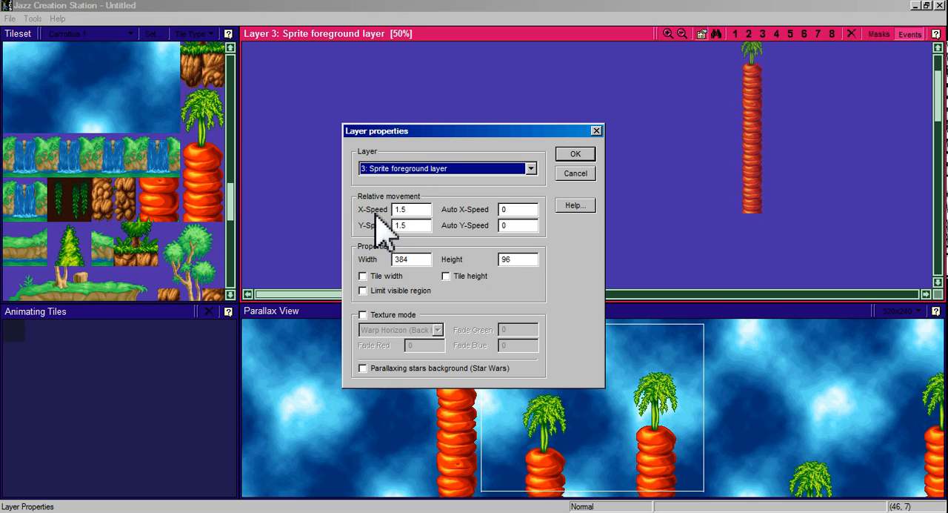
{"action": "key", "text": "Tab"}
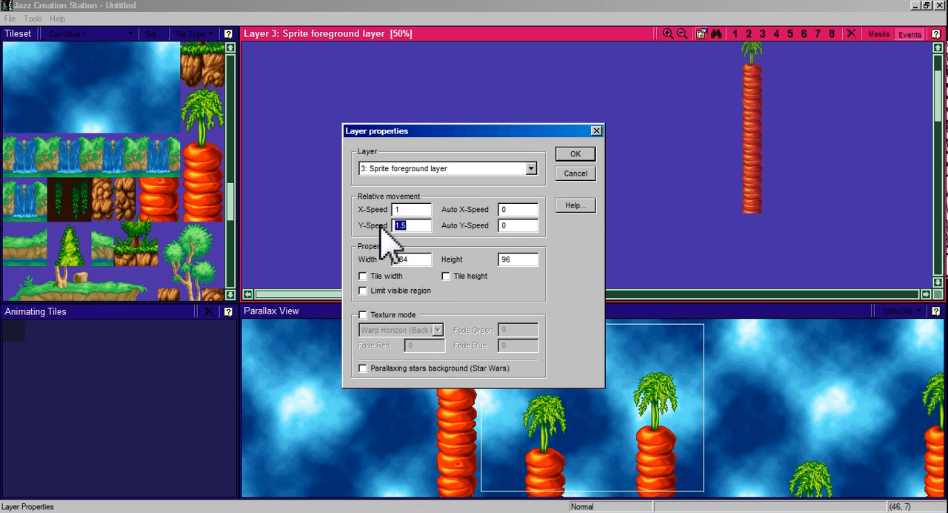
Check the speed and size settings of Layer 4, Sprite layer, and return to the Layer 3 properties.
{"action": "left_click", "coordinate": [444, 169]}
{"action": "left_click", "coordinate": [431, 213]}
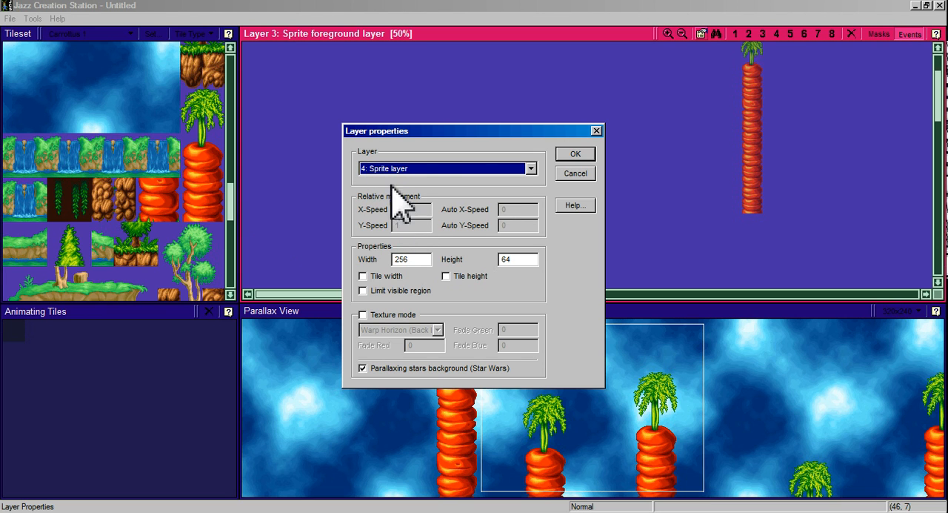
{"action": "left_click", "coordinate": [459, 169]}
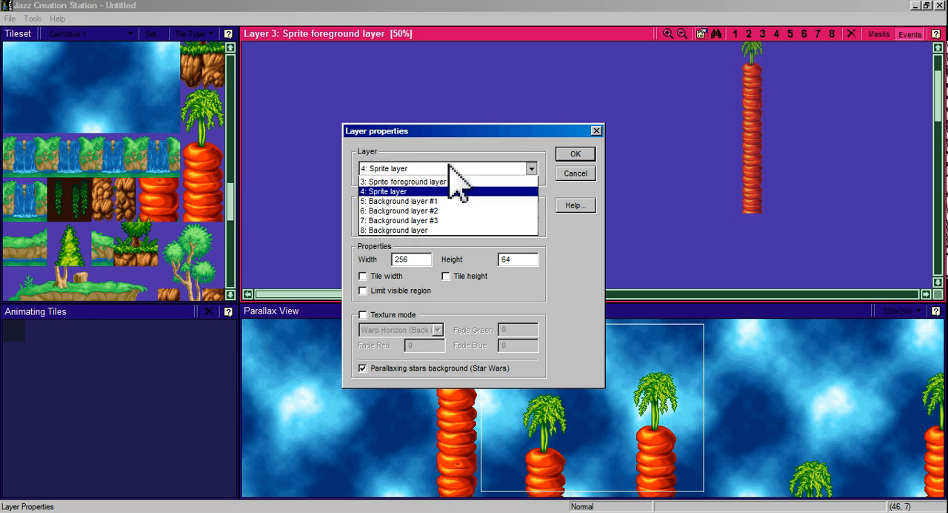
{"action": "left_click", "coordinate": [446, 207]}
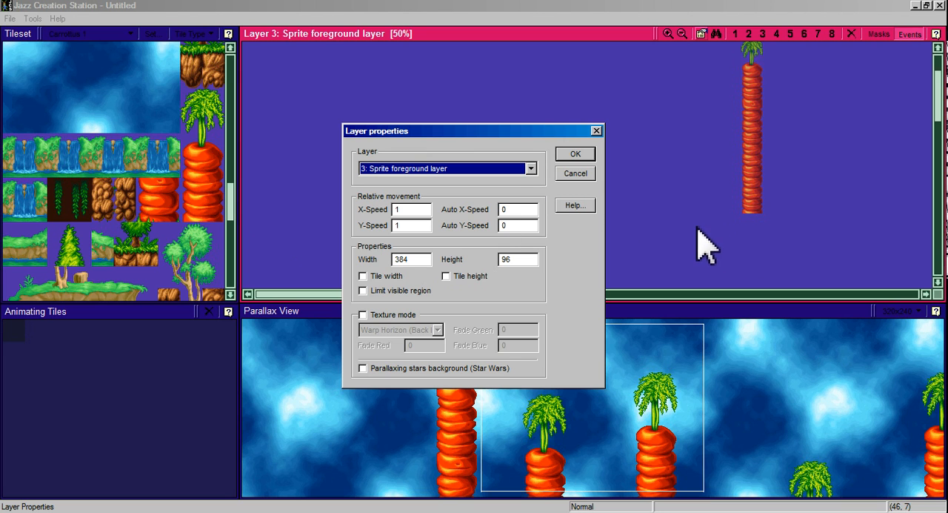
Compare the width and height settings of Layer 3 and Layer 4, and accept the layer properties.
{"action": "double_click", "coordinate": [424, 258]}
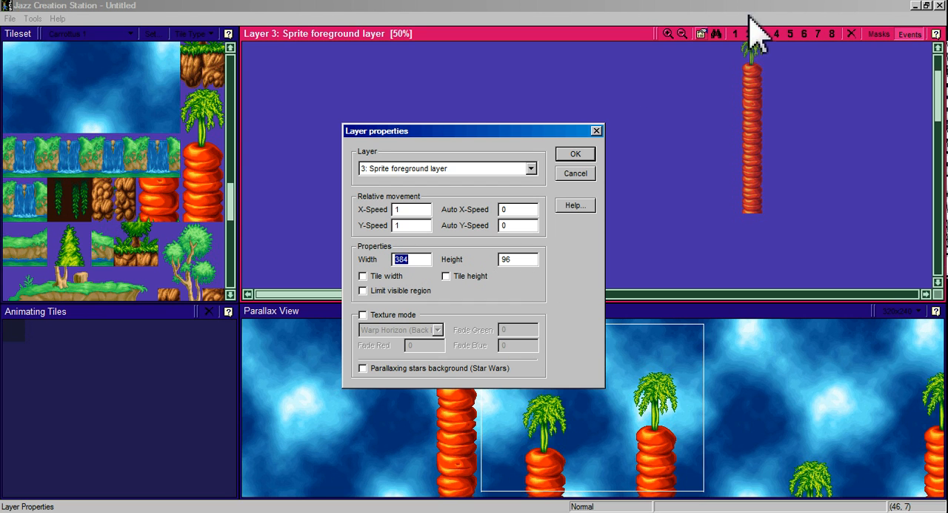
{"action": "left_click", "coordinate": [530, 169]}
{"action": "left_click", "coordinate": [470, 210]}
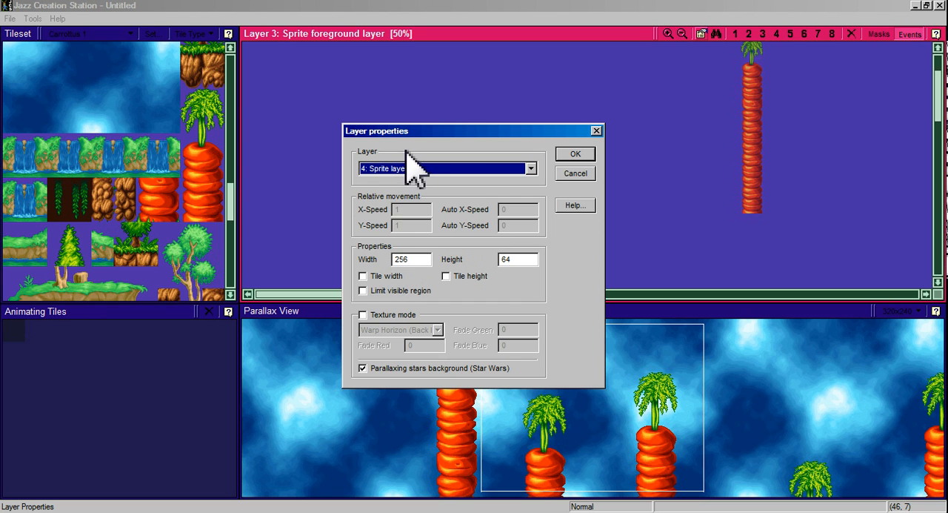
{"action": "double_click", "coordinate": [400, 259]}
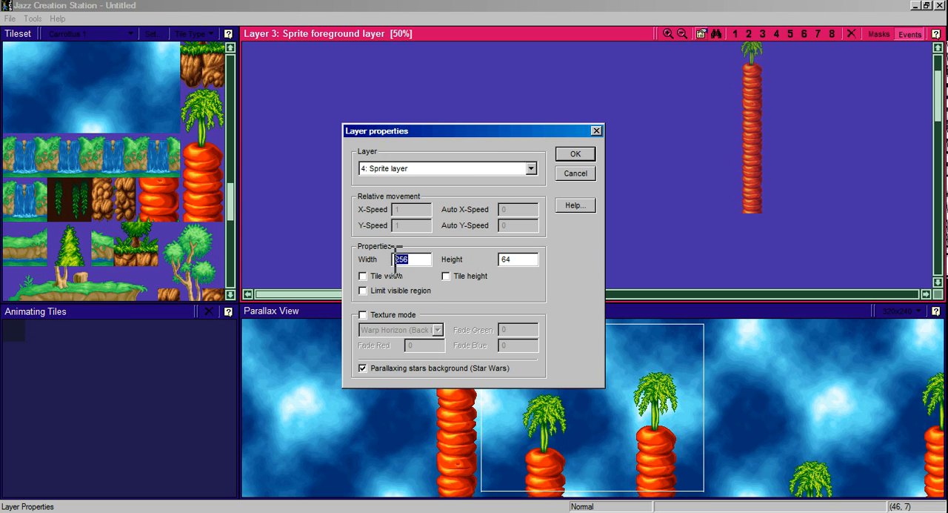
{"action": "left_click", "coordinate": [497, 169]}
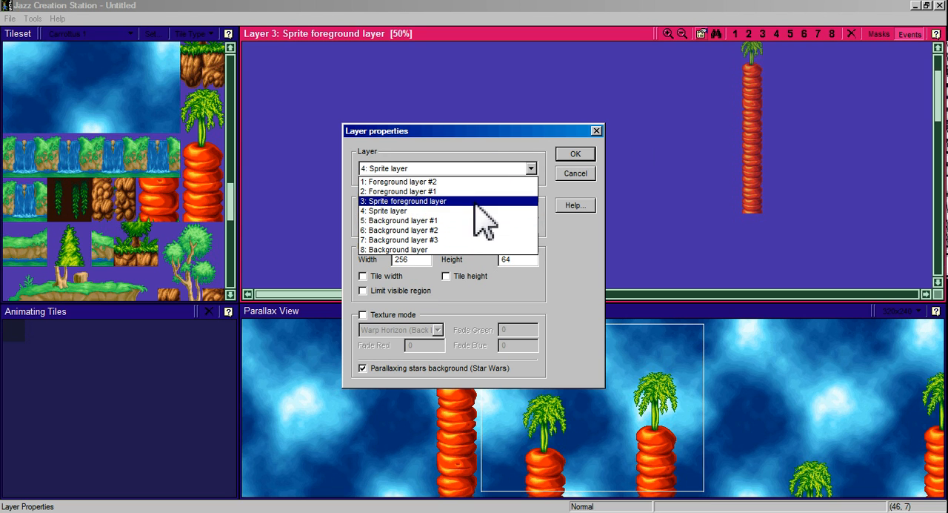
{"action": "left_click", "coordinate": [474, 205]}
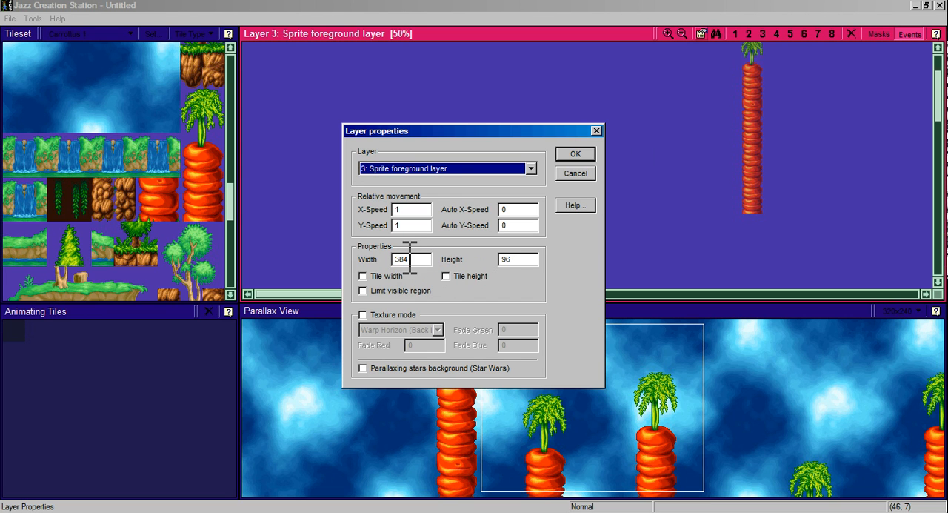
{"action": "left_click", "coordinate": [568, 157]}
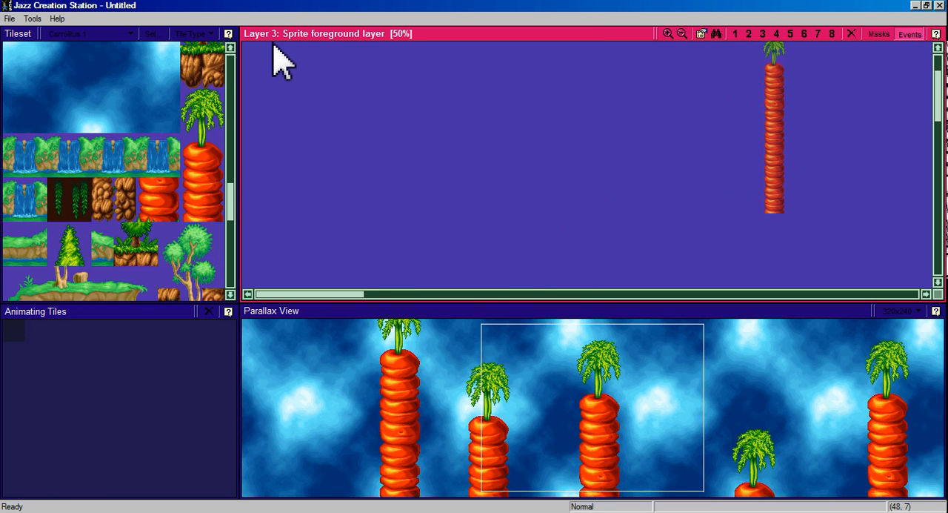
Place the bush ground tiles with the pointed tree above them in Layer 3, just right of the Jazz Start position.
{"action": "left_click", "coordinate": [776, 34]}
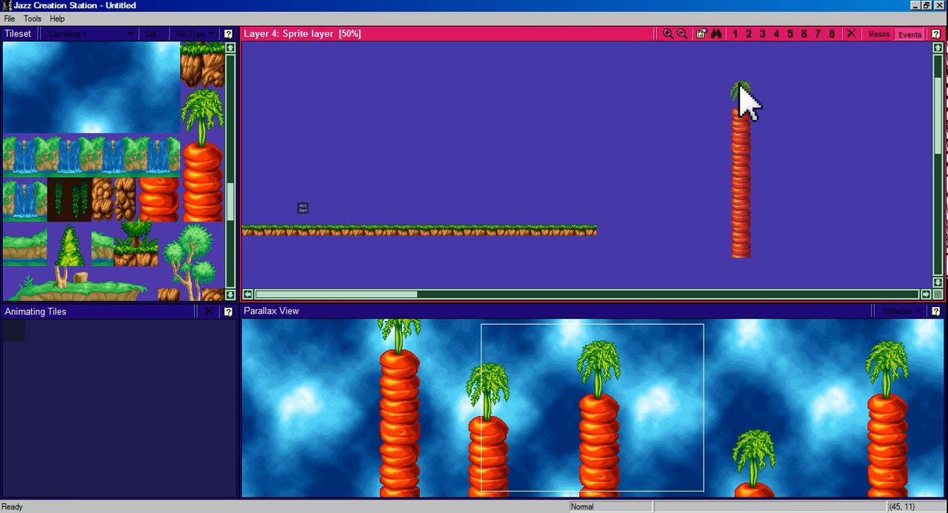
{"action": "scroll", "coordinate": [745, 96], "scroll_direction": "down", "scroll_amount": 3}
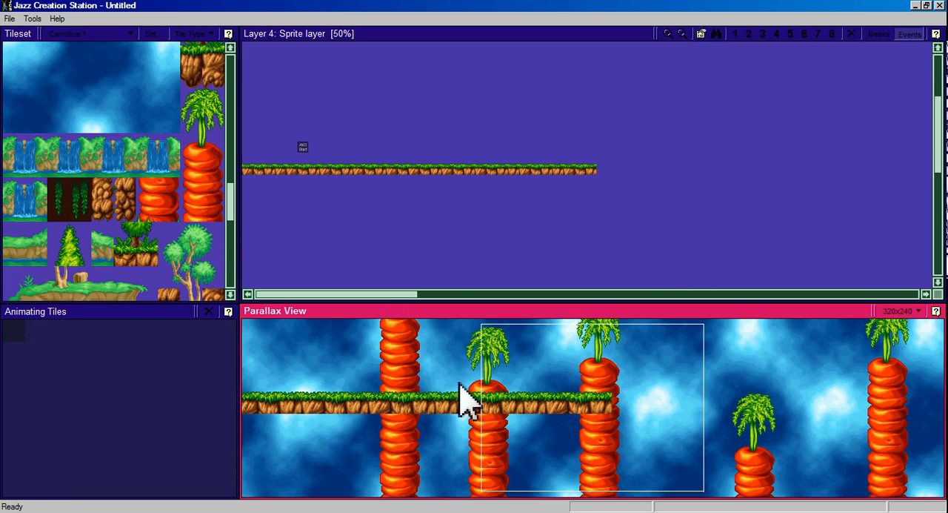
{"action": "left_click", "coordinate": [669, 34]}
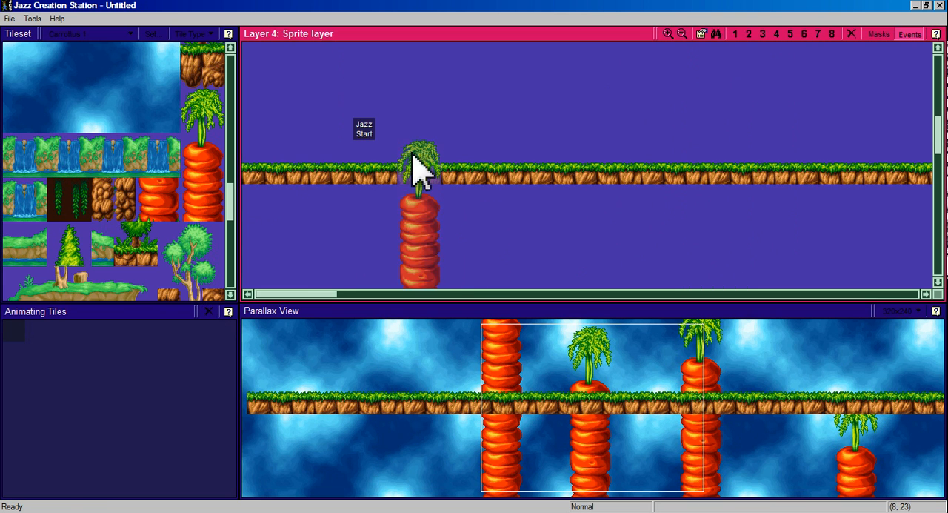
{"action": "scroll", "coordinate": [237, 206], "scroll_direction": "down", "scroll_amount": 2}
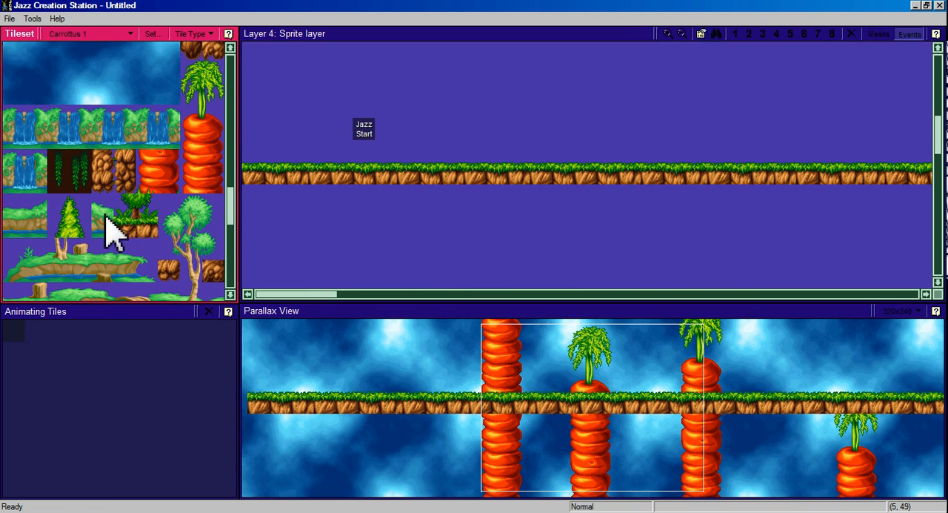
{"action": "left_click_drag", "start_coordinate": [130, 223], "coordinate": [148, 232]}
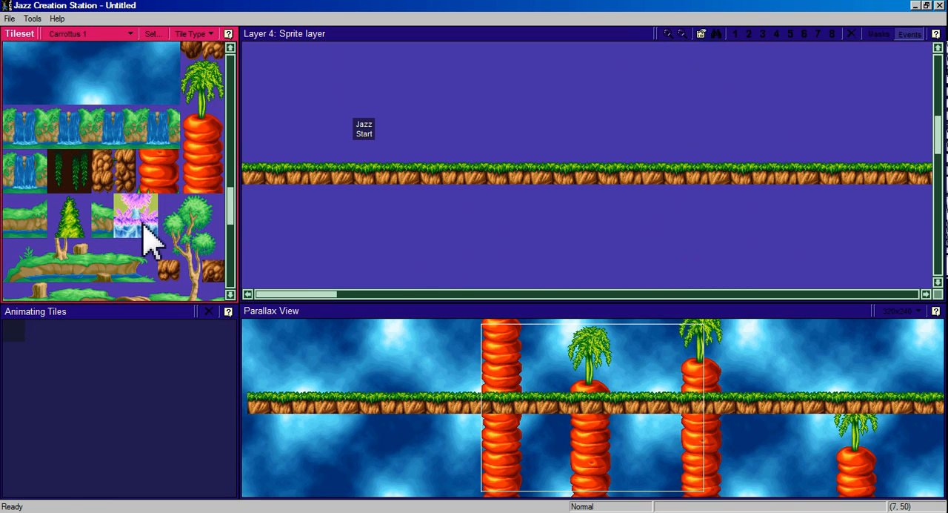
{"action": "left_click", "coordinate": [769, 34]}
{"action": "left_click", "coordinate": [406, 152]}
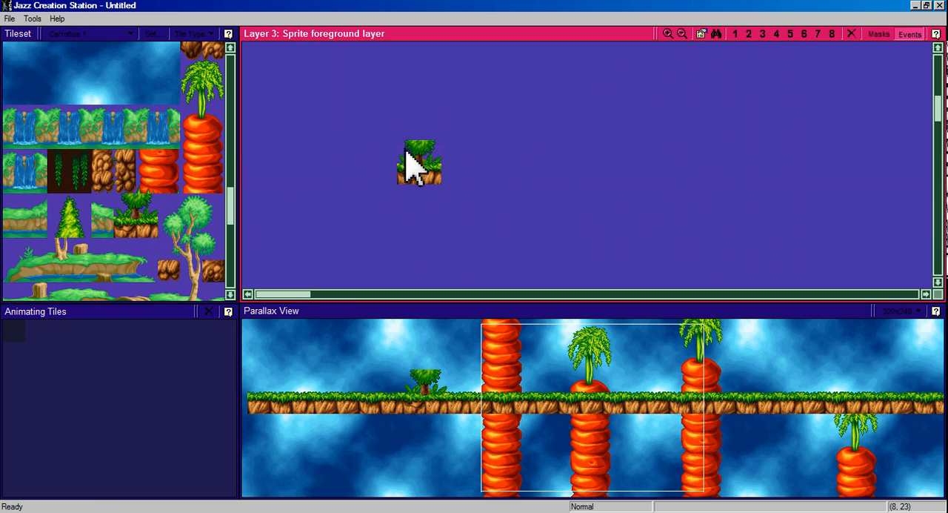
{"action": "left_click_drag", "start_coordinate": [66, 205], "coordinate": [81, 232]}
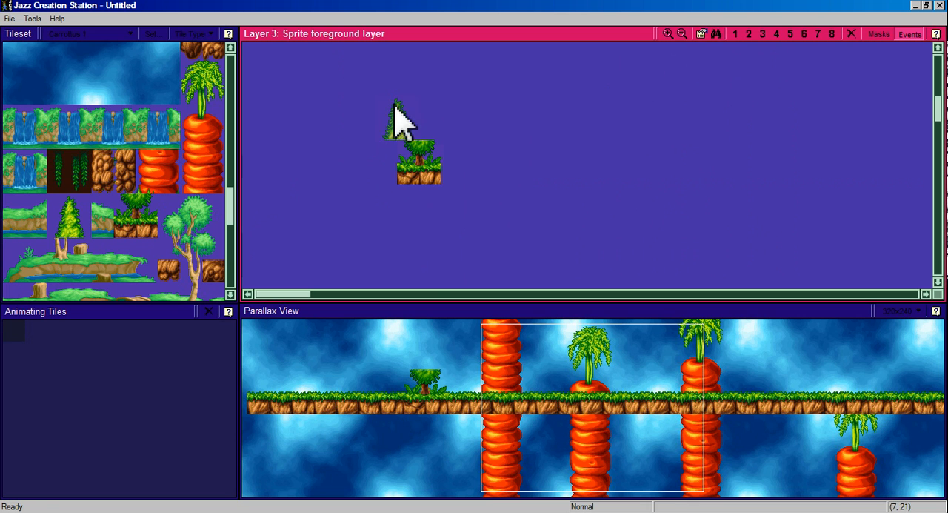
{"action": "left_click", "coordinate": [408, 111]}
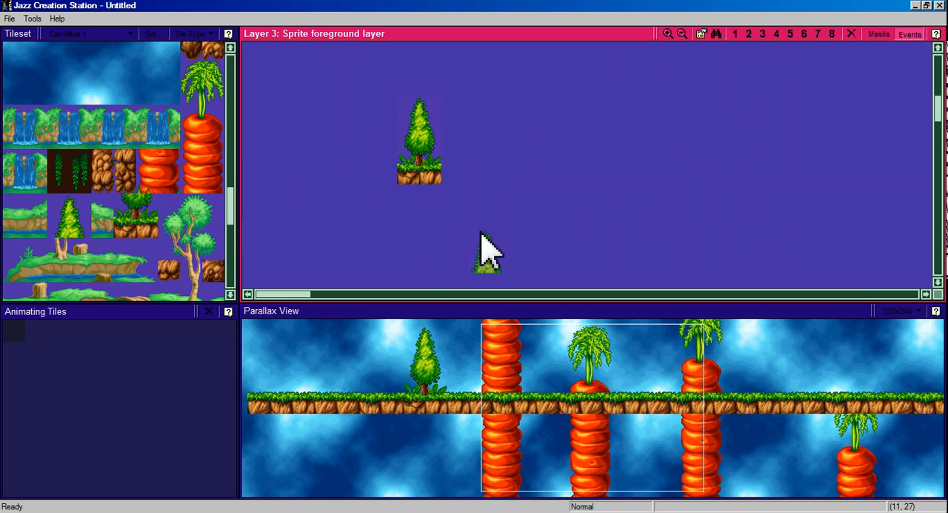
Compare the tree's position in Layer 3 with the ground in Layer 4 and in the parallax view.
{"action": "left_click", "coordinate": [778, 34]}
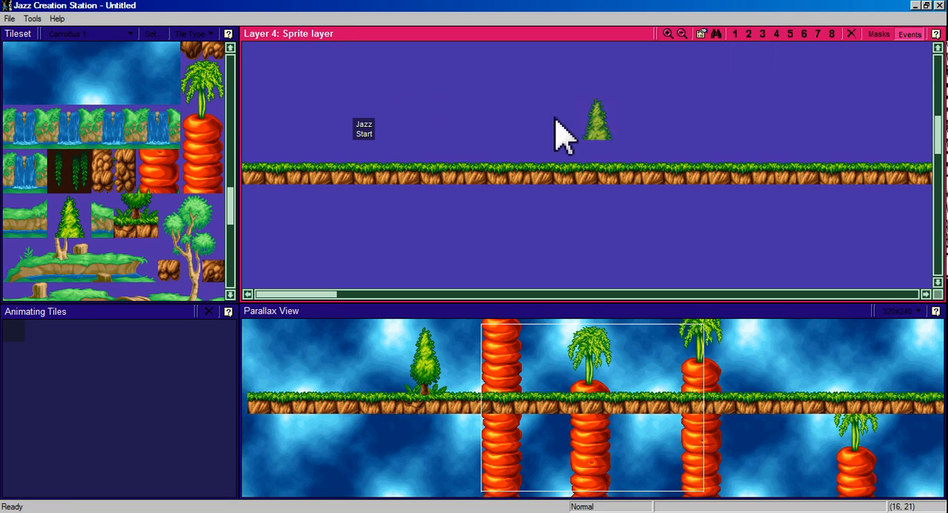
{"action": "left_click", "coordinate": [763, 35]}
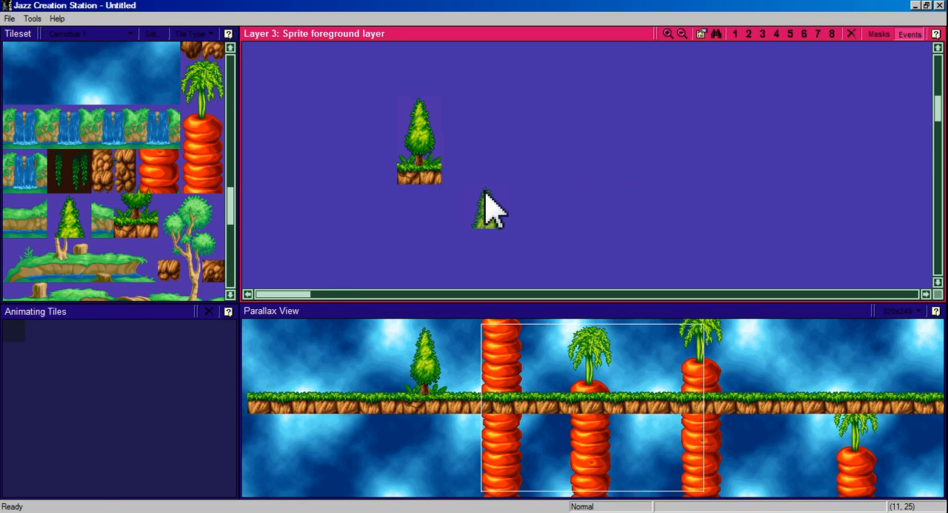
{"action": "left_click", "coordinate": [777, 35]}
{"action": "left_click", "coordinate": [763, 34]}
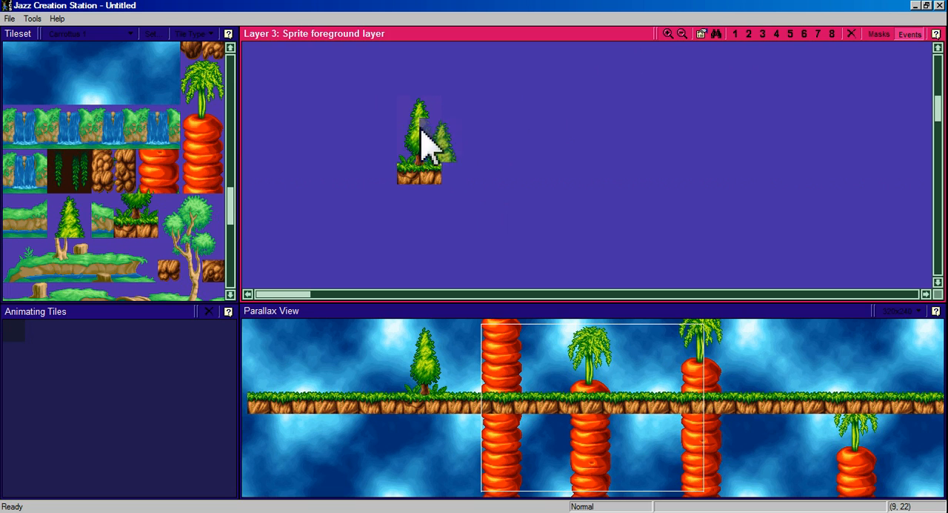
{"action": "left_click", "coordinate": [437, 419]}
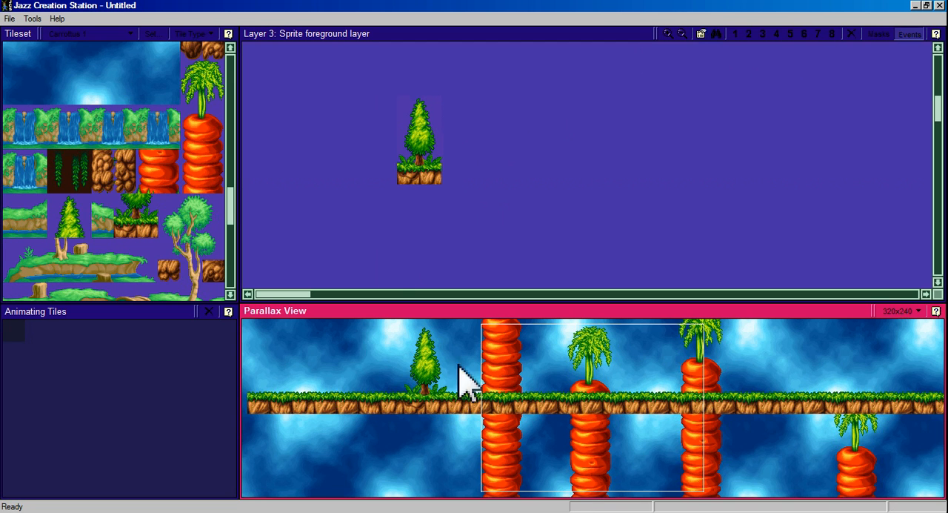
Save and run the level, play-test Jazz behind the foreground tree, and close the game.
{"action": "left_click", "coordinate": [11, 41]}
{"action": "left_click", "coordinate": [9, 19]}
{"action": "left_click", "coordinate": [56, 85]}
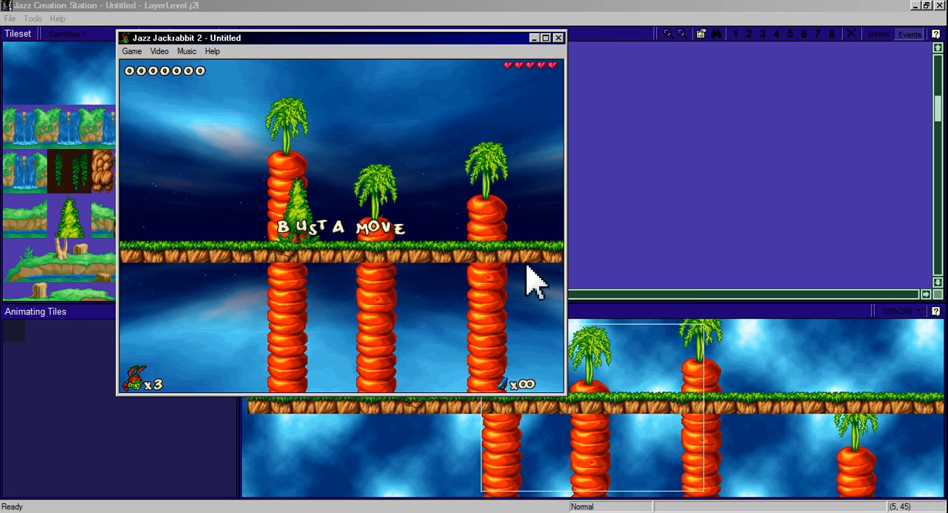
{"action": "key", "text": "Right"}
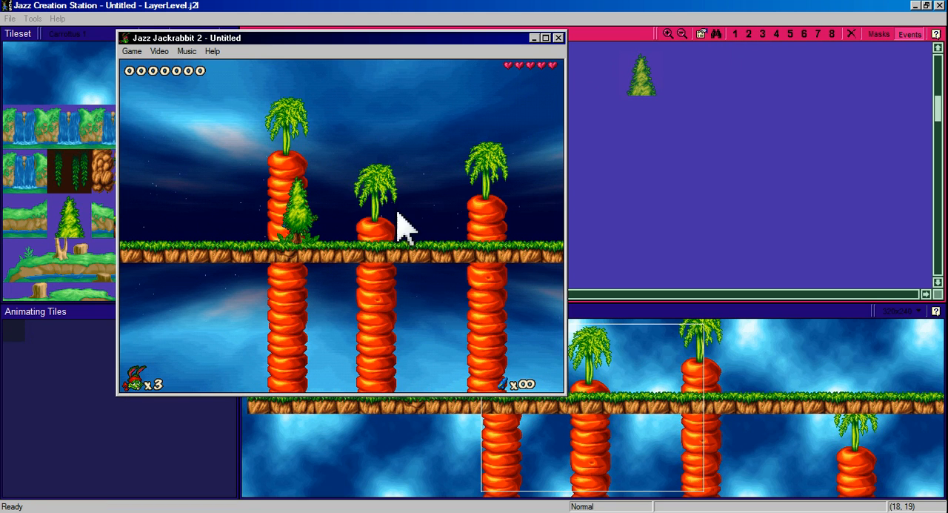
{"action": "left_click", "coordinate": [558, 37]}
Place a two-tile-high rock wall edge on the Layer 4 ground and cap it with a three-tile grass-topped row.
{"action": "scroll", "coordinate": [518, 153], "scroll_direction": "up", "scroll_amount": 1}
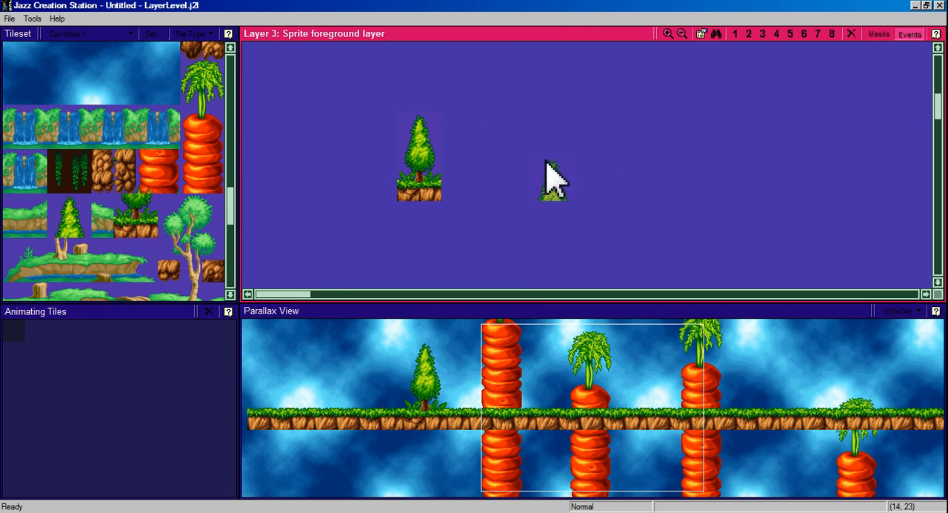
{"action": "left_click", "coordinate": [777, 34]}
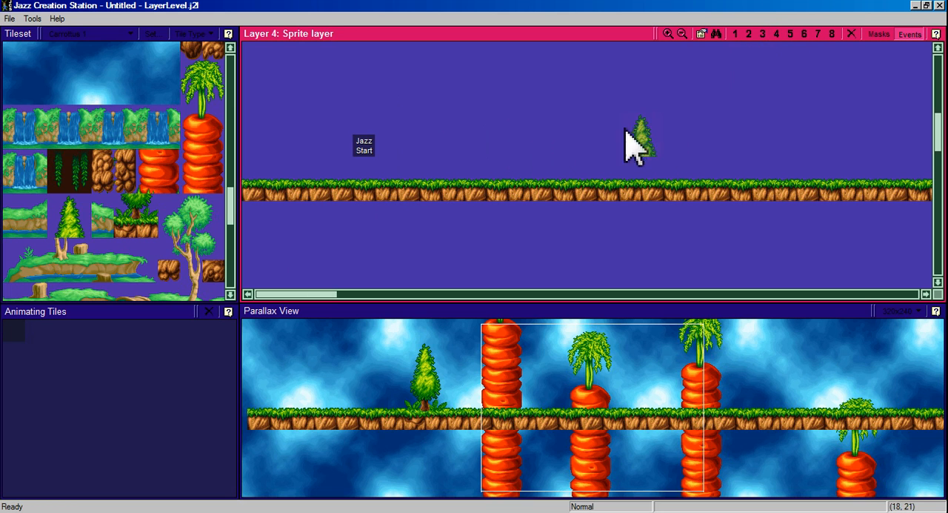
{"action": "left_click_drag", "start_coordinate": [311, 296], "coordinate": [324, 295]}
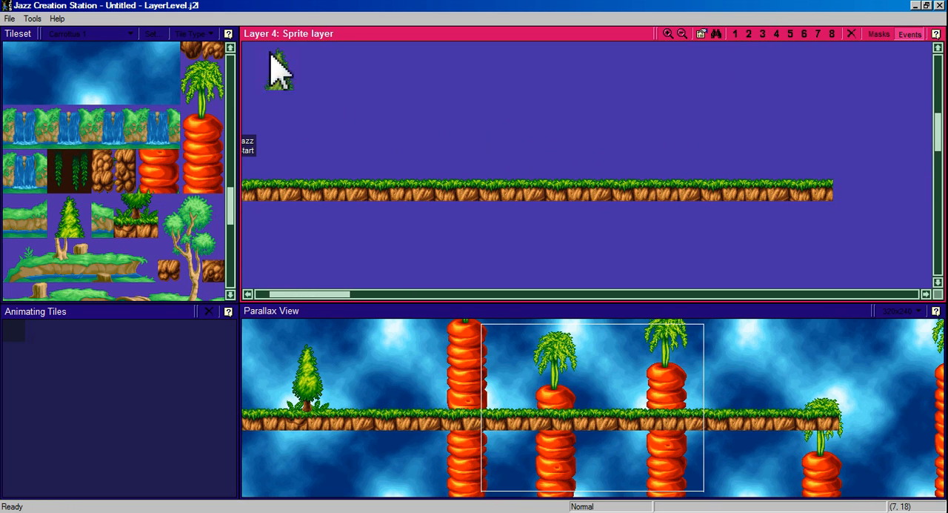
{"action": "left_click_drag", "start_coordinate": [231, 200], "coordinate": [228, 30]}
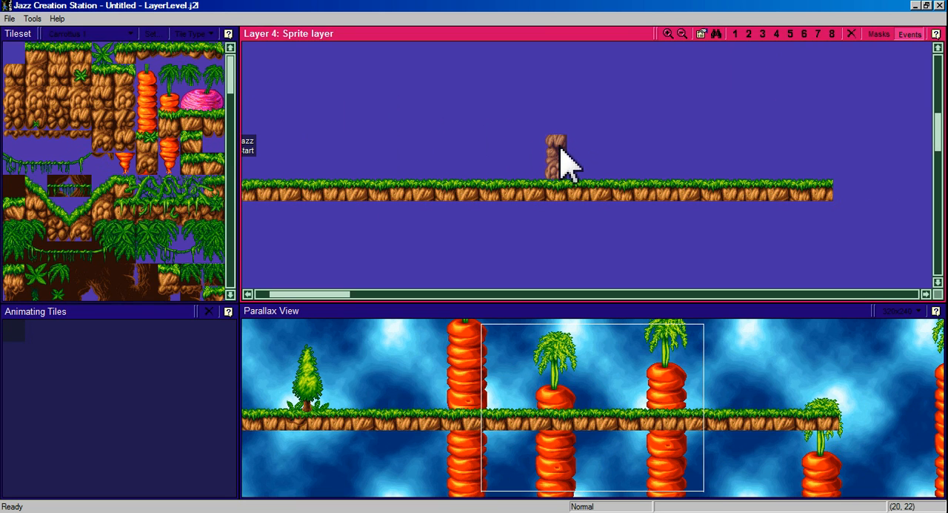
{"action": "left_click", "coordinate": [564, 145]}
{"action": "left_click_drag", "start_coordinate": [52, 54], "coordinate": [80, 53]}
{"action": "left_click_drag", "start_coordinate": [44, 55], "coordinate": [74, 58]}
{"action": "left_click", "coordinate": [576, 131]}
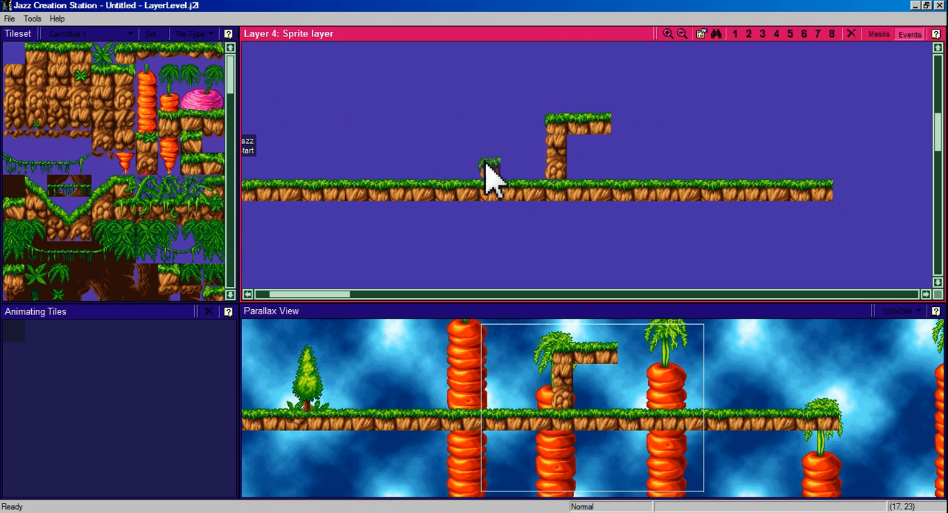
Fill the area under the grass row with rock tiles down through the ground, and extend the grass top three tiles right.
{"action": "left_click", "coordinate": [81, 95]}
{"action": "mouse_move", "coordinate": [564, 148]}
{"action": "left_mouse_down"}
{"action": "mouse_move", "coordinate": [620, 150]}
{"action": "mouse_move", "coordinate": [598, 194]}
{"action": "mouse_move", "coordinate": [576, 195]}
{"action": "left_mouse_up"}
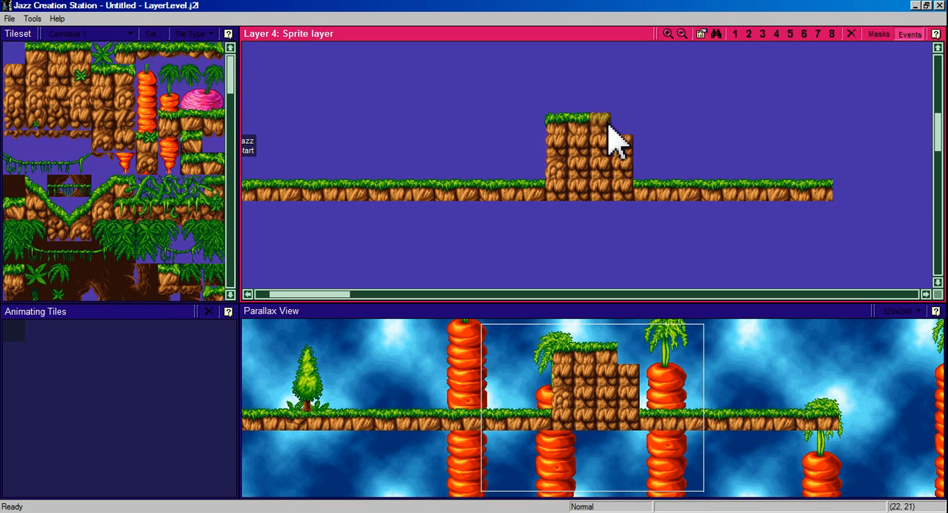
{"action": "left_click_drag", "start_coordinate": [44, 51], "coordinate": [74, 52]}
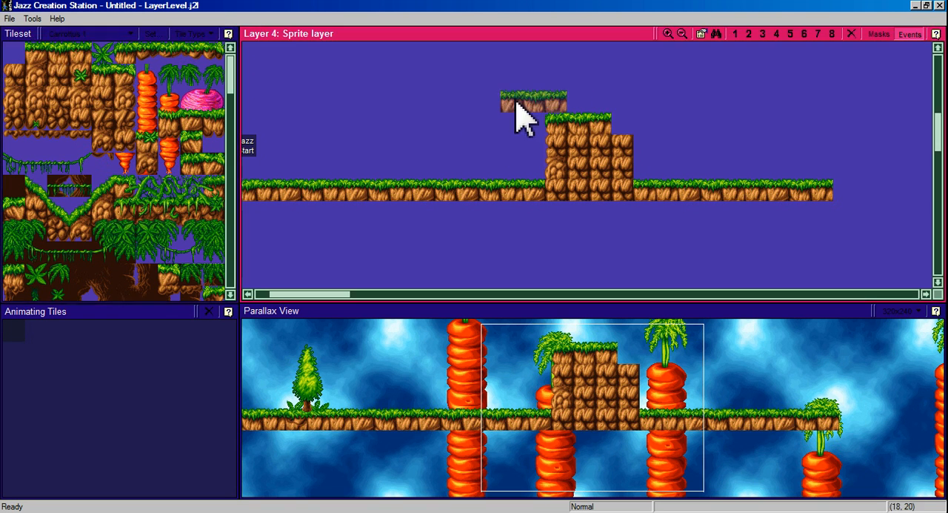
{"action": "left_click", "coordinate": [625, 127]}
Extend the raised platform rightward to about fifteen tiles wide, with rock fill below and a continuous grass top.
{"action": "left_click", "coordinate": [55, 82]}
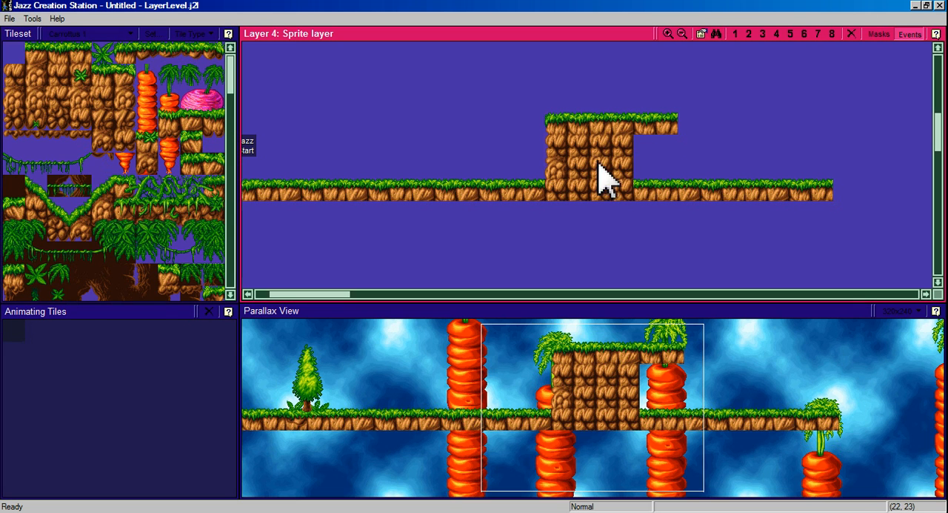
{"action": "left_click", "coordinate": [641, 148]}
{"action": "mouse_move", "coordinate": [643, 157]}
{"action": "left_mouse_down"}
{"action": "mouse_move", "coordinate": [800, 191]}
{"action": "mouse_move", "coordinate": [748, 162]}
{"action": "mouse_move", "coordinate": [855, 168]}
{"action": "mouse_move", "coordinate": [726, 155]}
{"action": "mouse_move", "coordinate": [841, 180]}
{"action": "mouse_move", "coordinate": [858, 152]}
{"action": "mouse_move", "coordinate": [845, 145]}
{"action": "left_mouse_up"}
{"action": "left_click_drag", "start_coordinate": [31, 50], "coordinate": [79, 53]}
{"action": "left_click_drag", "start_coordinate": [677, 117], "coordinate": [820, 124]}
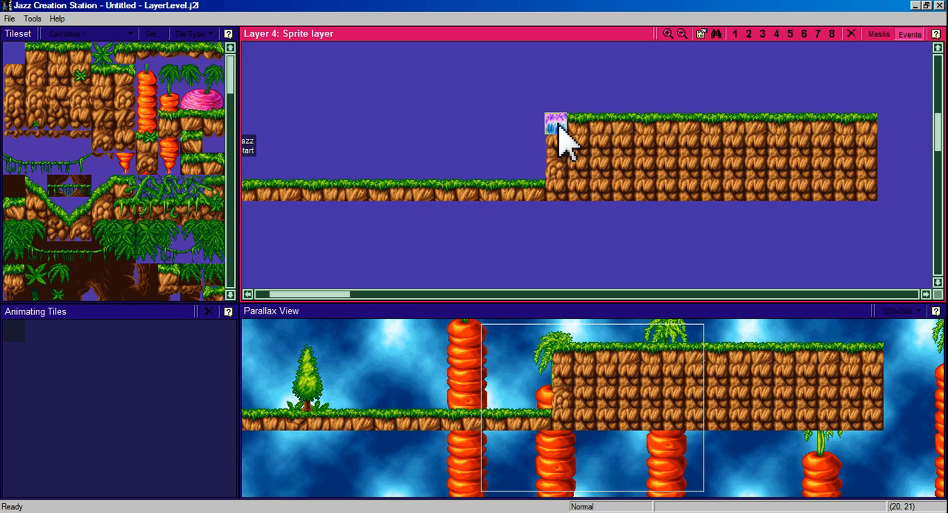
Copy the platform's leftmost block, five tiles wide and four high, from Layer 4 to the same position in Layer 3.
{"action": "mouse_move", "coordinate": [558, 141]}
{"action": "left_mouse_down"}
{"action": "mouse_move", "coordinate": [576, 140]}
{"action": "mouse_move", "coordinate": [643, 195]}
{"action": "mouse_move", "coordinate": [512, 152]}
{"action": "mouse_move", "coordinate": [571, 163]}
{"action": "mouse_move", "coordinate": [619, 190]}
{"action": "left_mouse_up"}
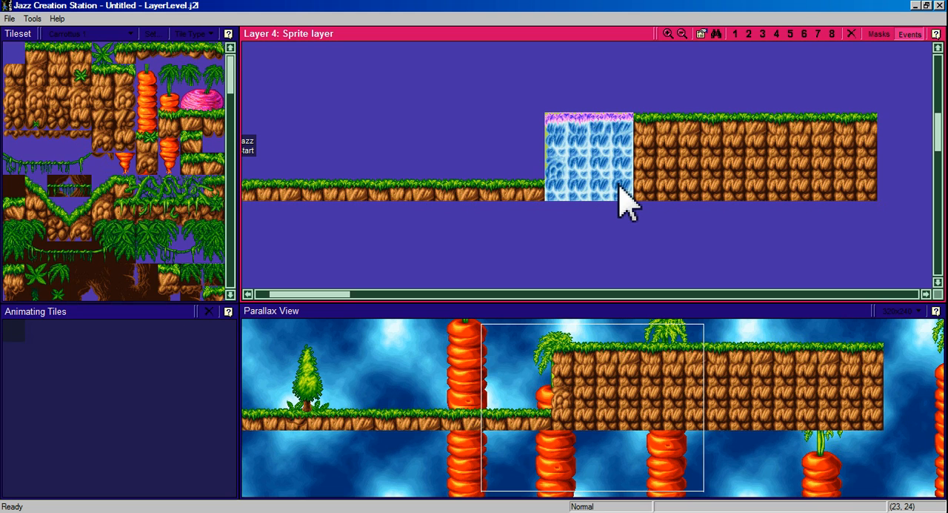
{"action": "left_click_drag", "start_coordinate": [621, 191], "coordinate": [644, 205]}
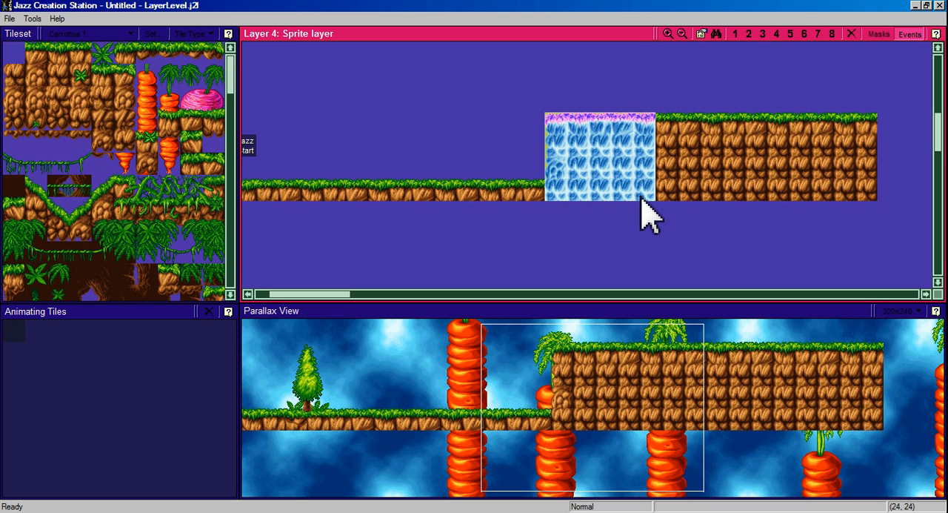
{"action": "left_click_drag", "start_coordinate": [641, 200], "coordinate": [641, 200]}
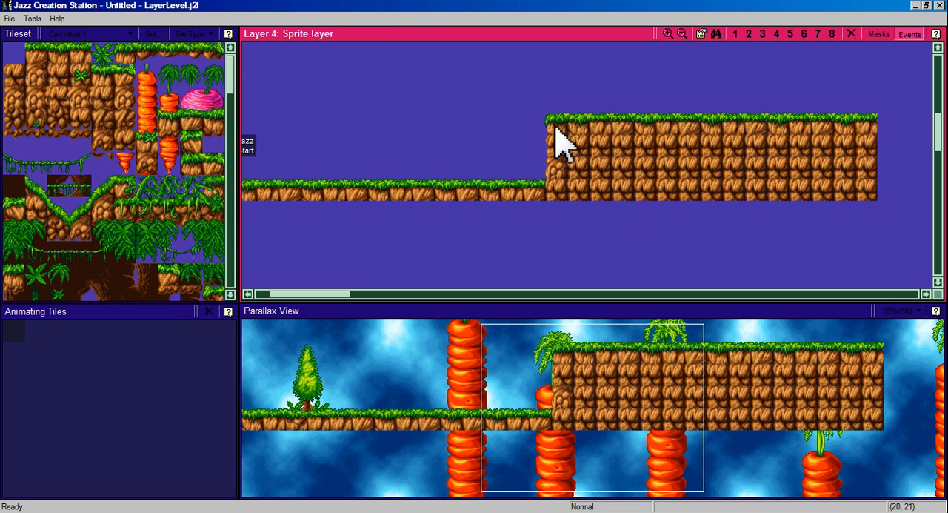
{"action": "left_click", "coordinate": [764, 34]}
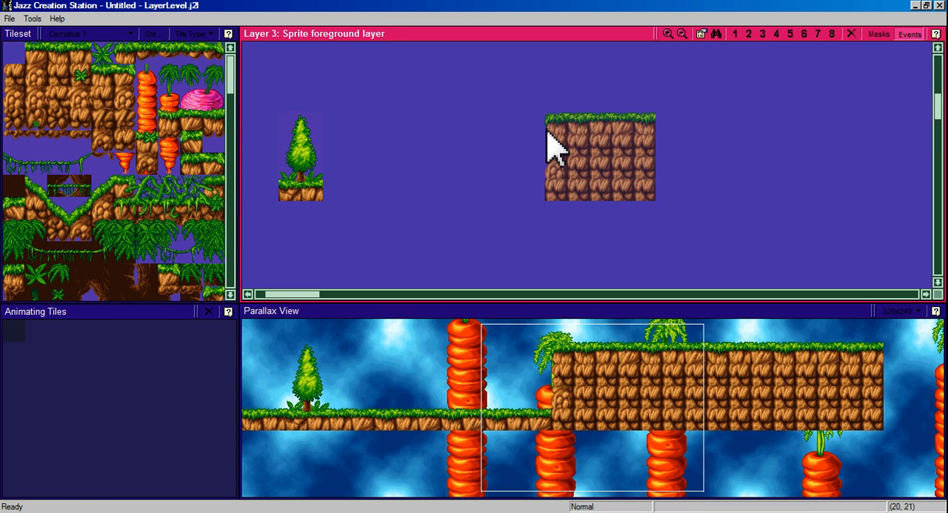
{"action": "key", "text": "4"}
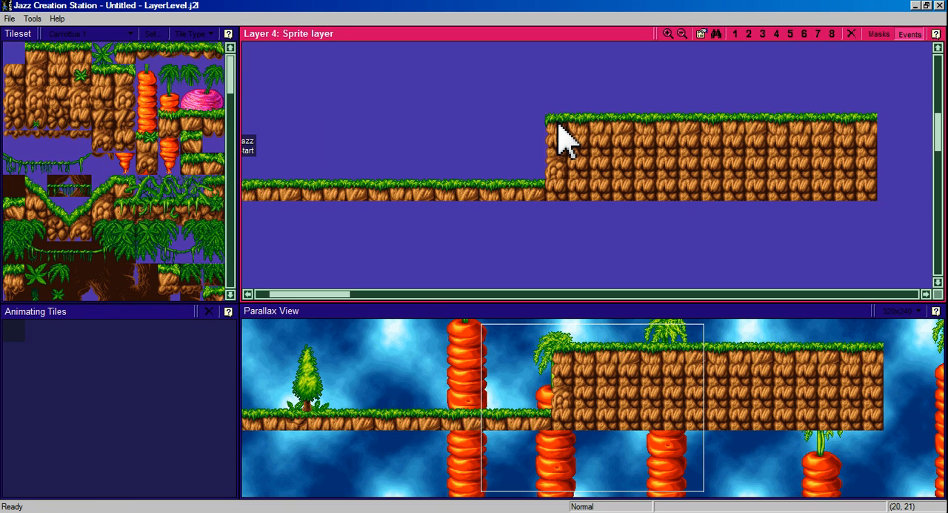
{"action": "key", "text": "3"}
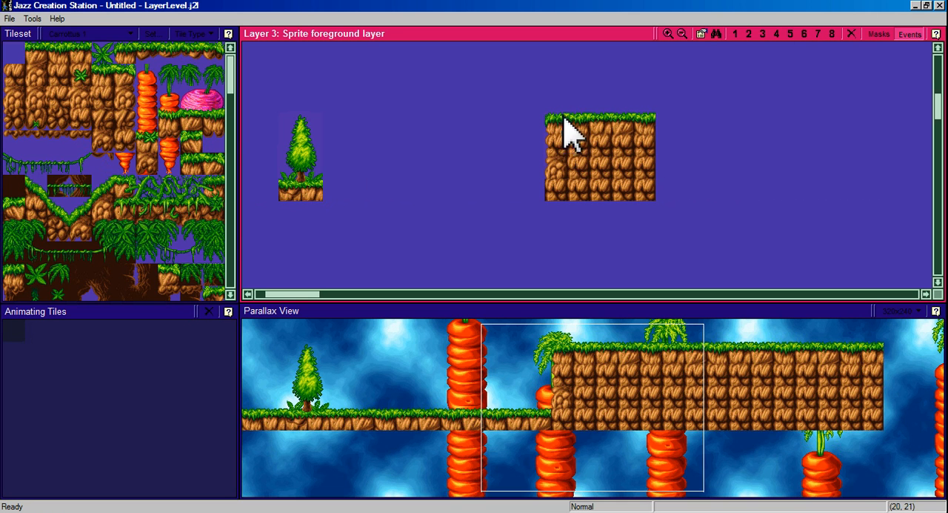
Clear a hollow three tiles wide and two high in the platform's left end on Layer 4, and floor it with grass-topped tiles.
{"action": "key", "text": "4"}
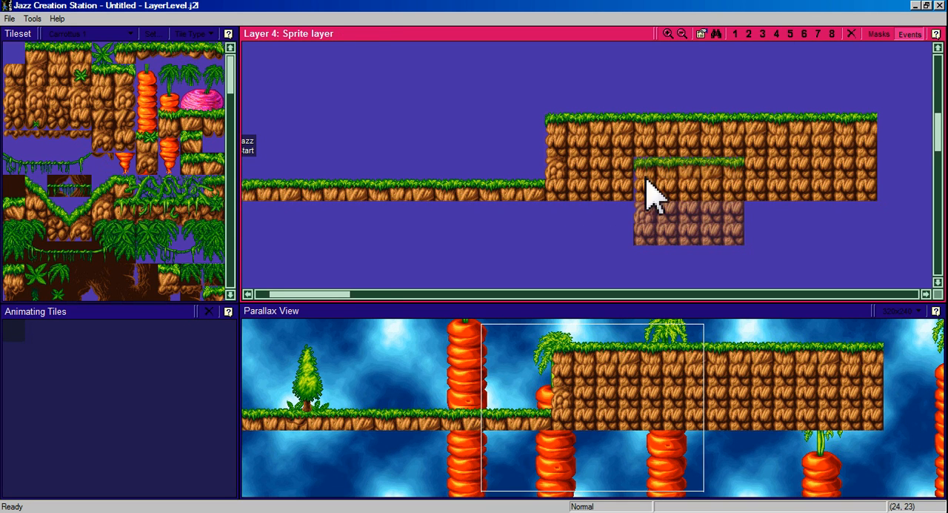
{"action": "key", "text": "3"}
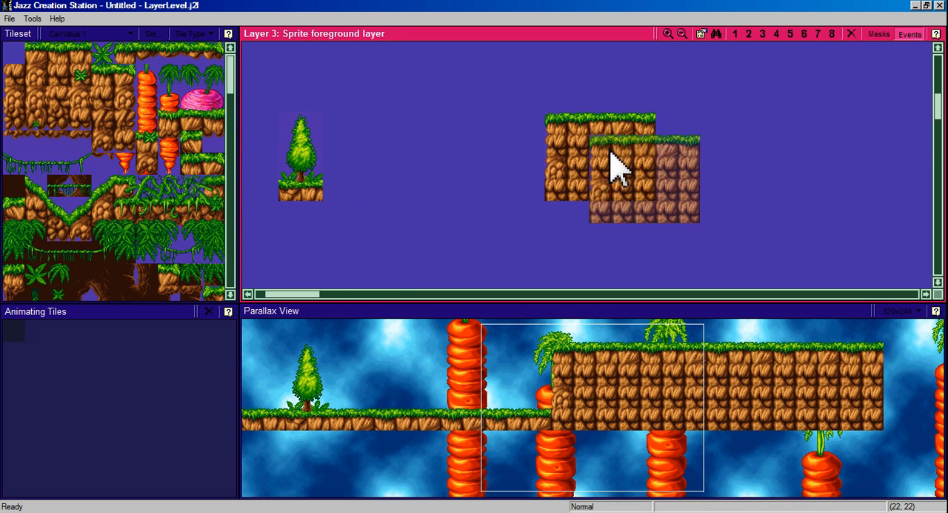
{"action": "key", "text": "4"}
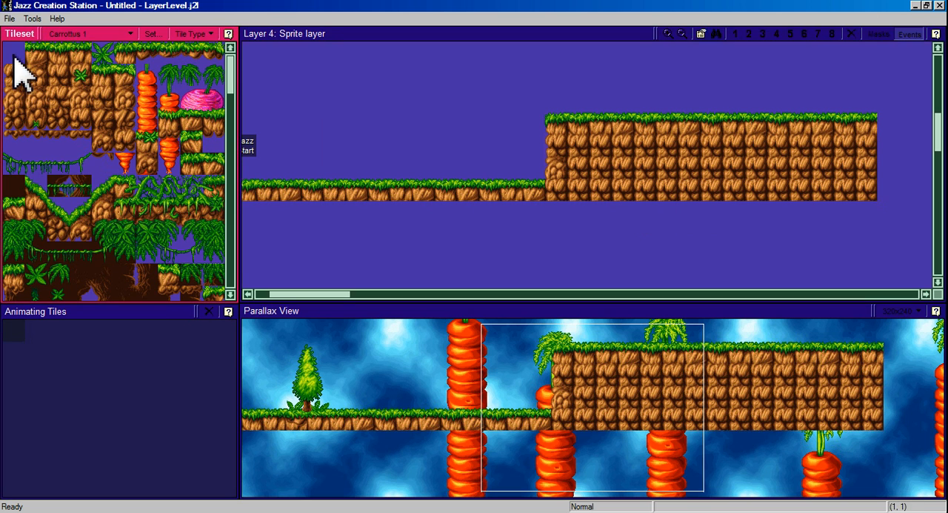
{"action": "mouse_move", "coordinate": [558, 153]}
{"action": "left_mouse_down"}
{"action": "mouse_move", "coordinate": [578, 164]}
{"action": "mouse_move", "coordinate": [587, 156]}
{"action": "left_mouse_up"}
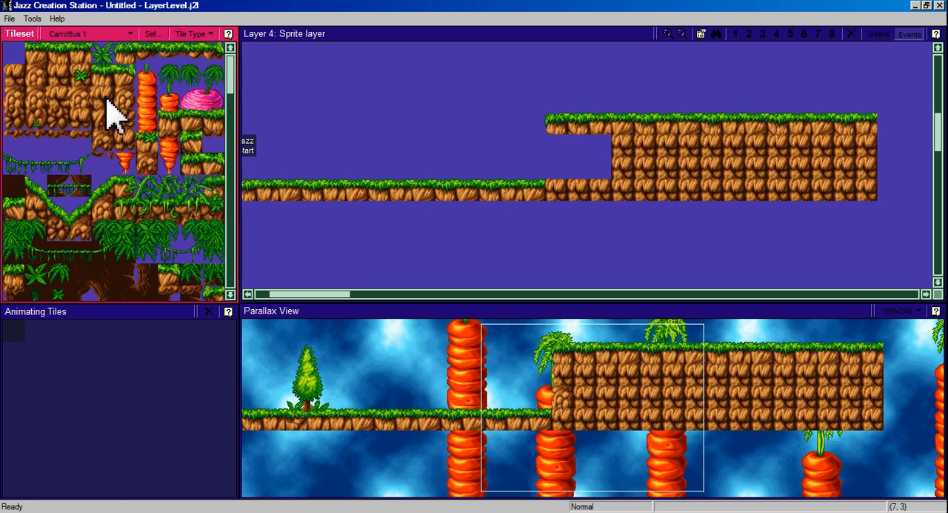
{"action": "left_click_drag", "start_coordinate": [42, 48], "coordinate": [81, 51]}
{"action": "left_click", "coordinate": [562, 191]}
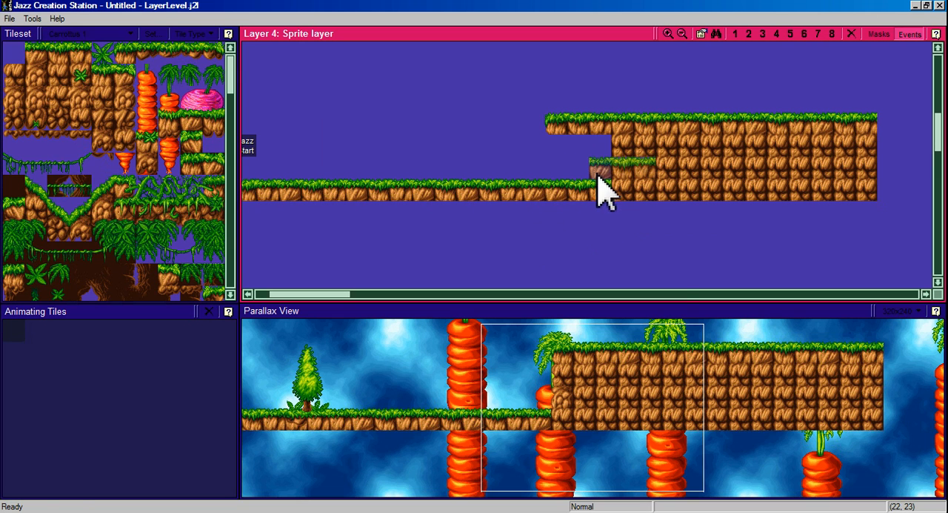
{"action": "right_click", "coordinate": [599, 178]}
{"action": "left_click", "coordinate": [641, 250]}
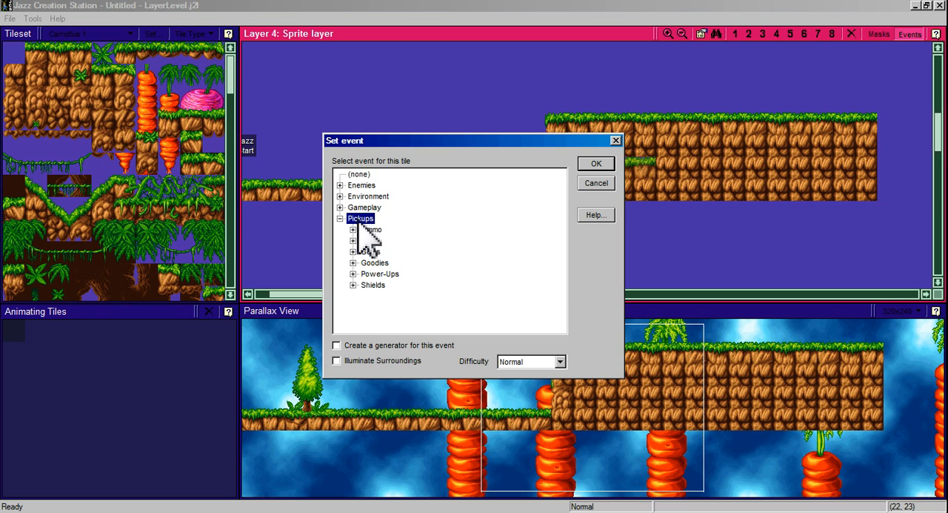
{"action": "left_click", "coordinate": [614, 139]}
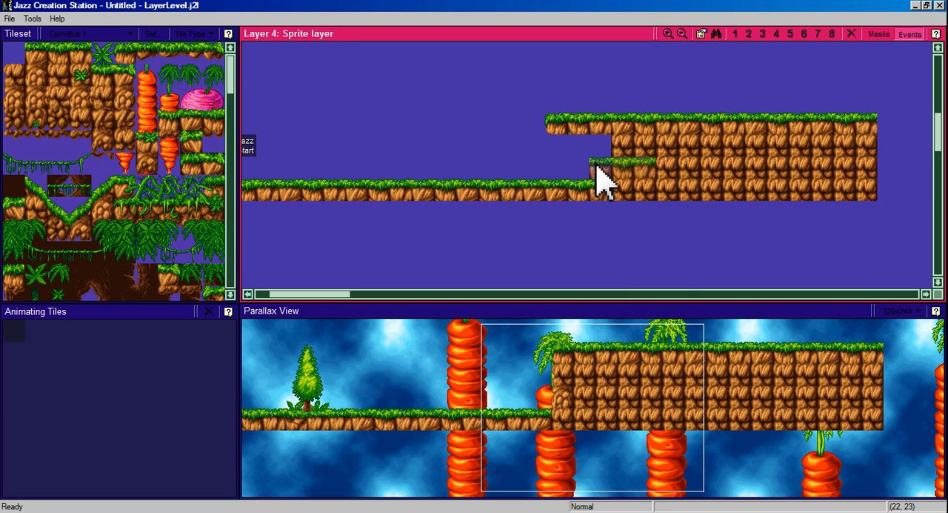
Assign the Silver Coin event from the Goodies pickups to the hollow's lower inner tile at (22, 23).
{"action": "right_click", "coordinate": [602, 182]}
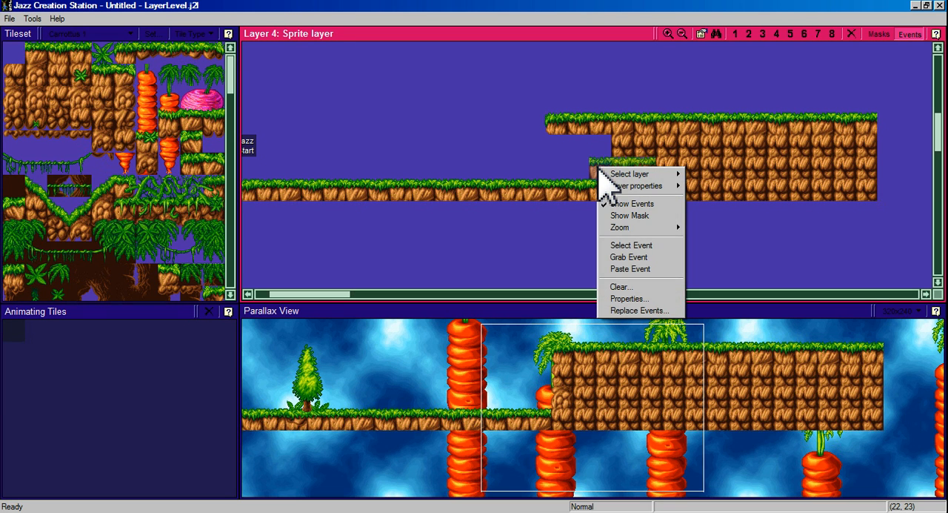
{"action": "left_click", "coordinate": [634, 246]}
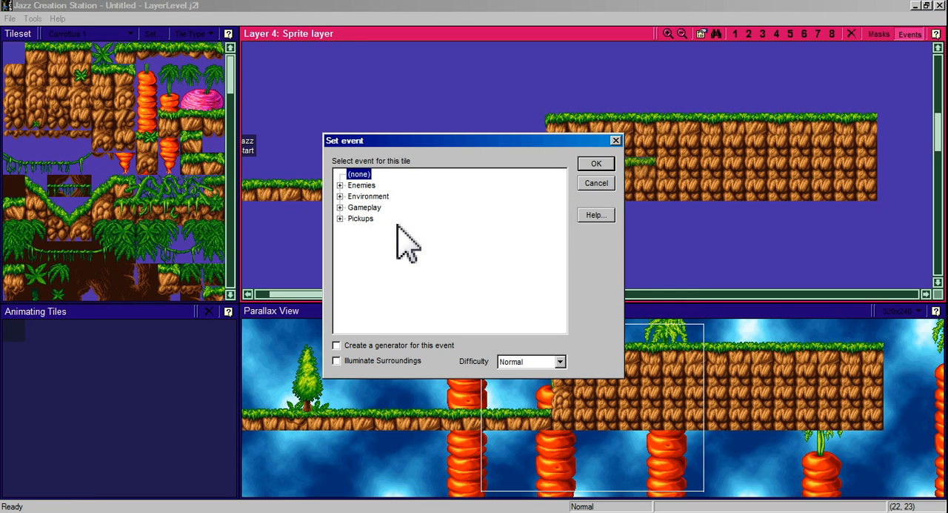
{"action": "left_click", "coordinate": [367, 220]}
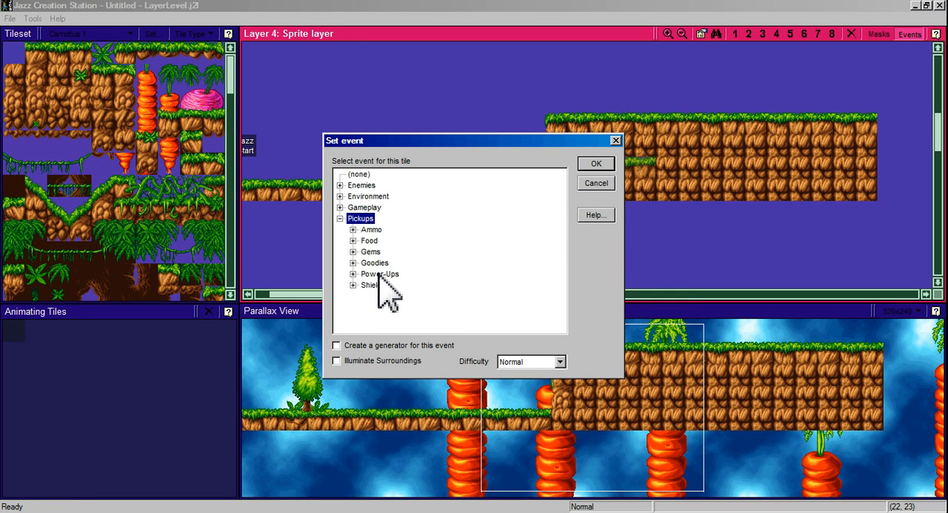
{"action": "double_click", "coordinate": [381, 264]}
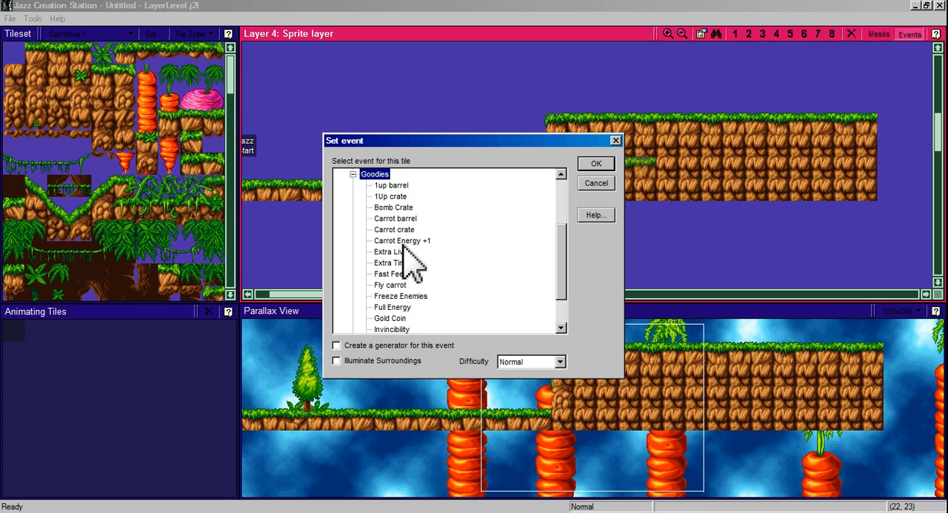
{"action": "scroll", "coordinate": [406, 274], "scroll_direction": "down", "scroll_amount": 1}
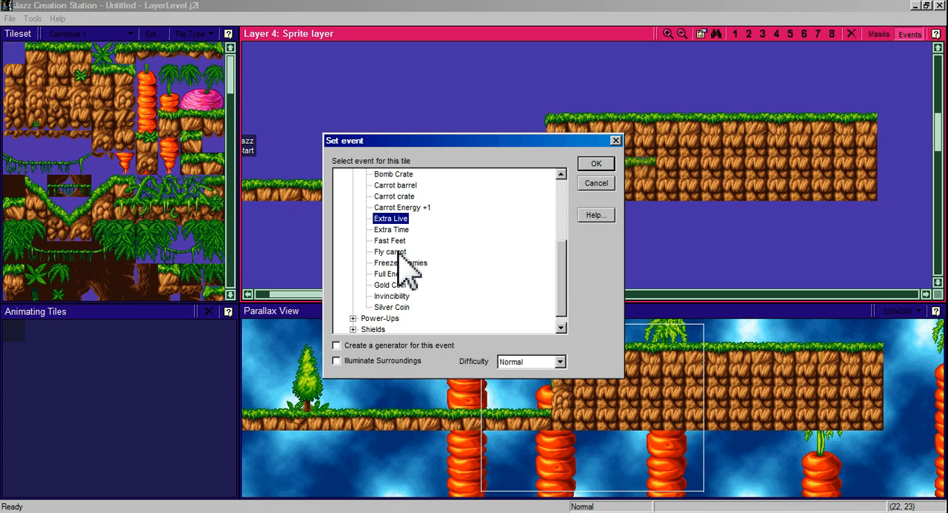
{"action": "left_click", "coordinate": [396, 307]}
{"action": "left_click", "coordinate": [597, 166]}
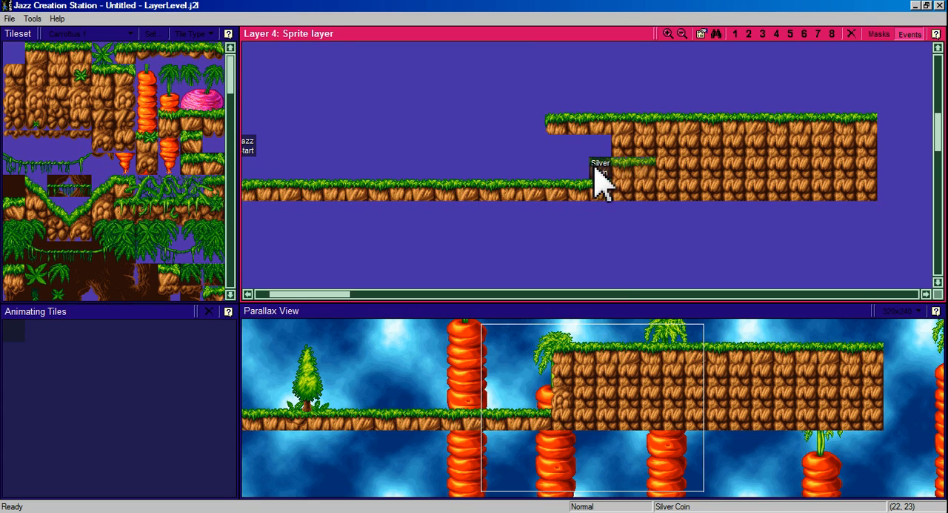
Paste the Silver Coin event onto three adjacent tiles in the hollow to form a two-by-two block.
{"action": "right_click", "coordinate": [606, 147]}
{"action": "left_click", "coordinate": [626, 242]}
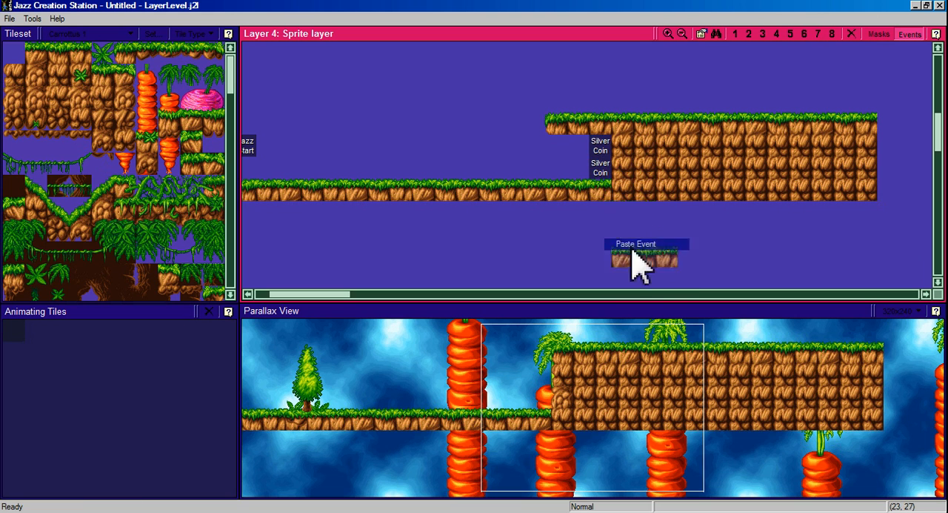
{"action": "right_click", "coordinate": [580, 152]}
{"action": "left_click", "coordinate": [606, 252]}
{"action": "right_click", "coordinate": [586, 167]}
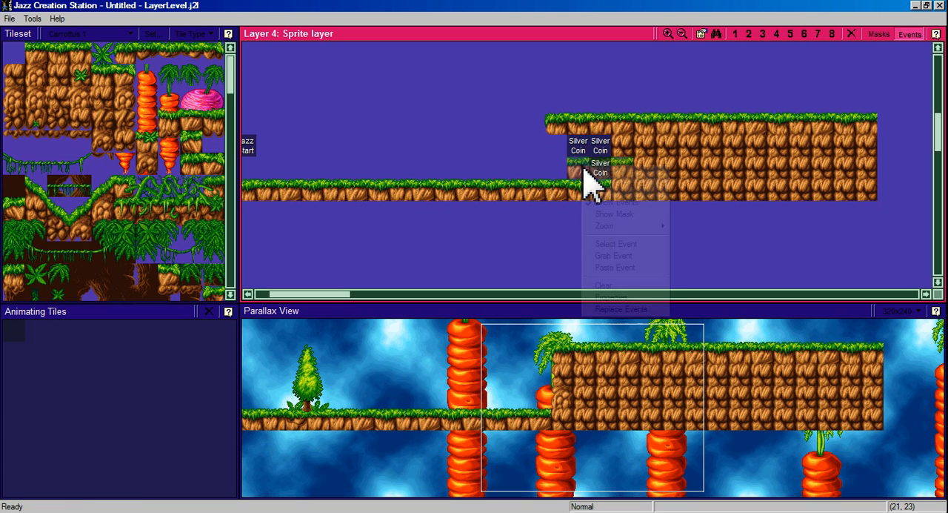
{"action": "left_click", "coordinate": [614, 267]}
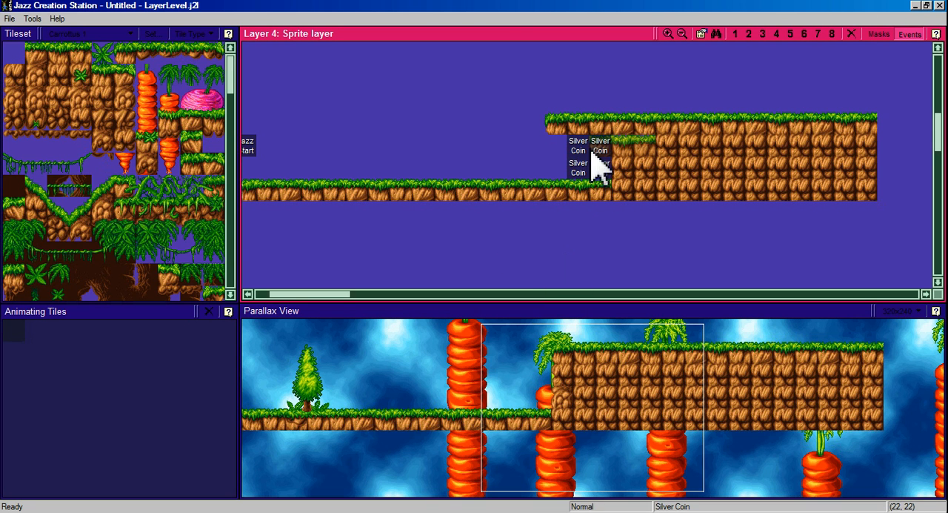
Test-run the level and walk Jazz right into the hidden hollow to collect the silver coins.
{"action": "scroll", "coordinate": [652, 140], "scroll_direction": "up", "scroll_amount": 1}
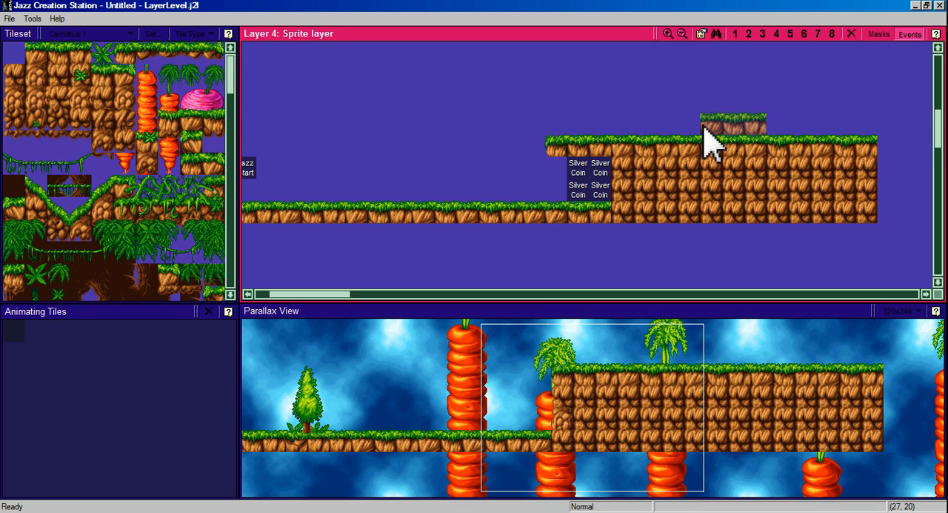
{"action": "scroll", "coordinate": [729, 137], "scroll_direction": "up", "scroll_amount": 2}
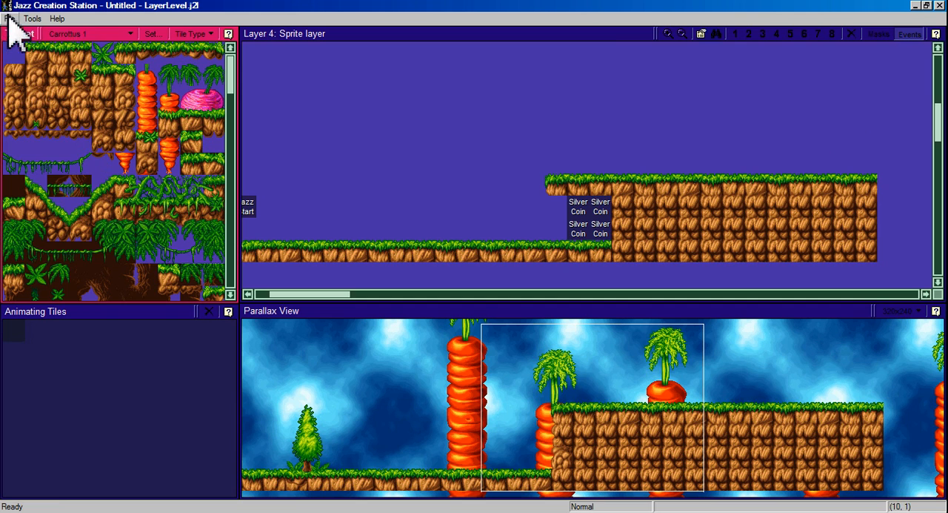
{"action": "left_click", "coordinate": [10, 19]}
{"action": "left_click", "coordinate": [56, 88]}
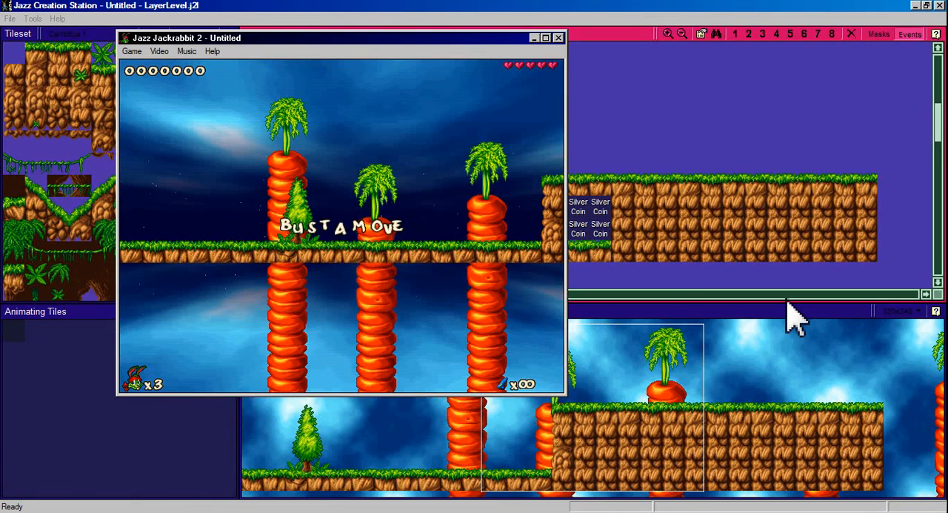
{"action": "key", "text": "Right"}
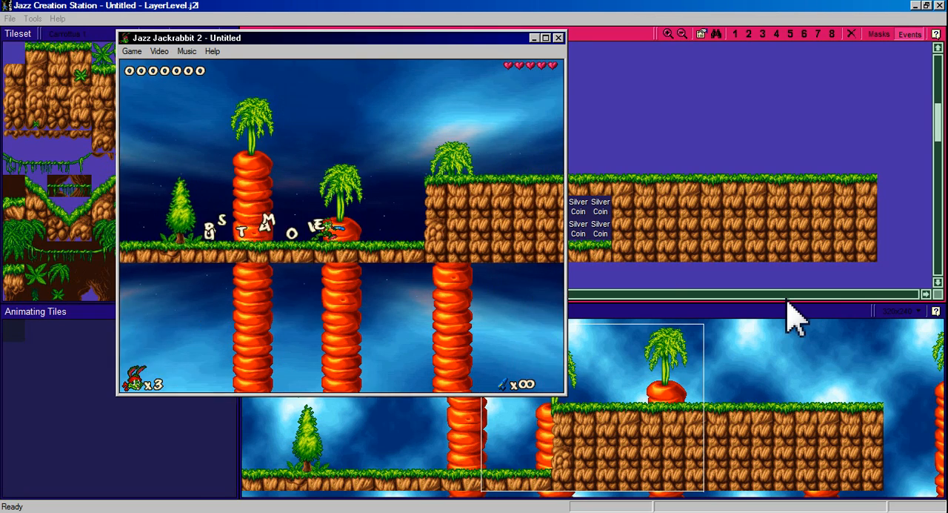
{"action": "key", "text": "Left"}
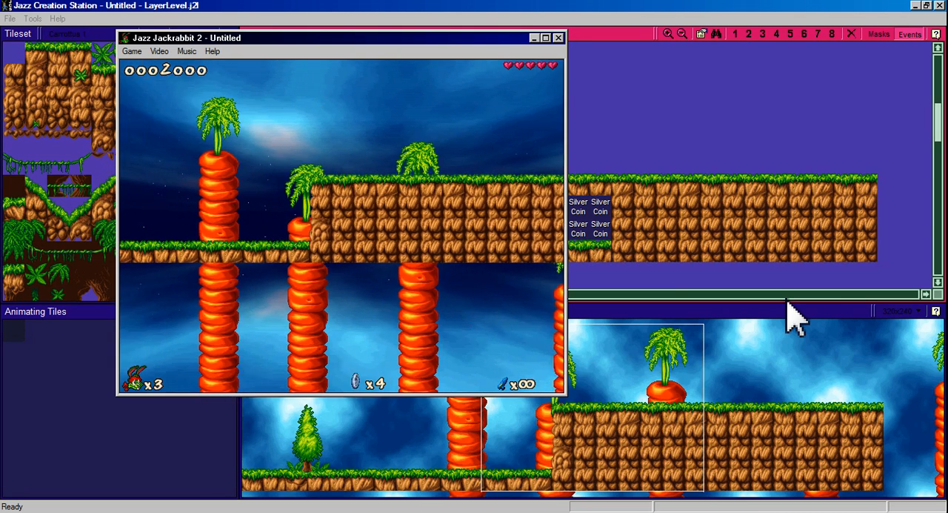
Walk Jazz back and forth through the hollow's entrance to check how the Layer 3 foreground hides him.
{"action": "key", "text": "Right"}
{"action": "key", "text": "Left"}
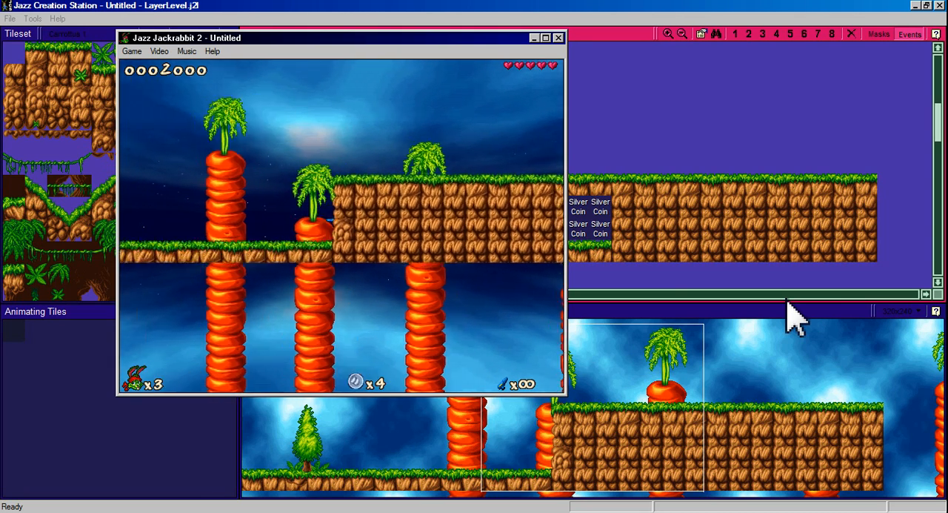
{"action": "key", "text": "Right"}
{"action": "key", "text": "Left"}
{"action": "key", "text": "Right"}
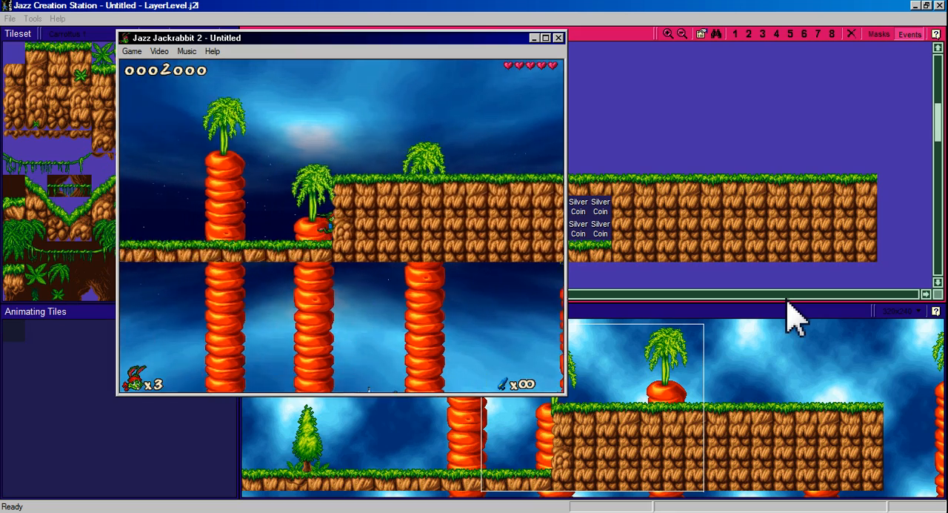
{"action": "key", "text": "Left"}
{"action": "key", "text": "Right"}
{"action": "key", "text": "Left"}
{"action": "key", "text": "Right"}
Jump Jazz onto the platform's grassy left edge and close the test game.
{"action": "key", "text": "ctrl"}
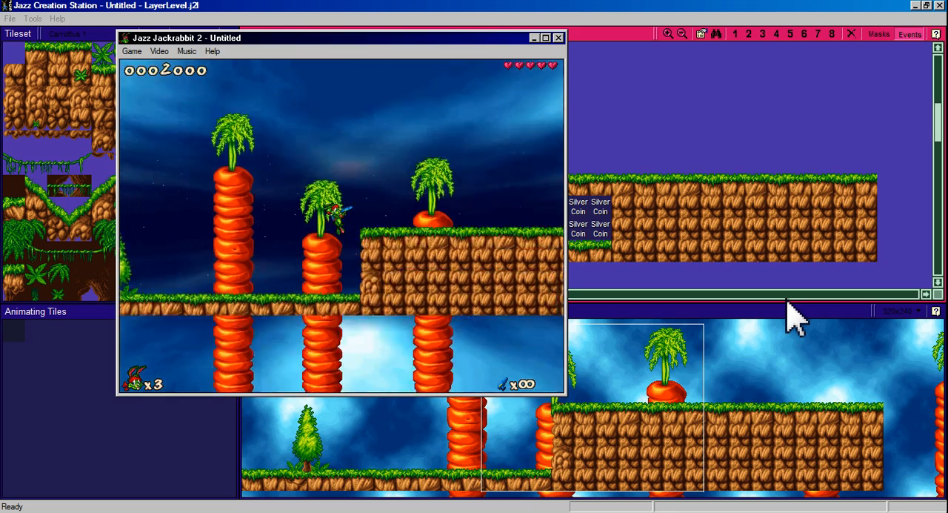
{"action": "key", "text": "Left"}
{"action": "key", "text": "Right"}
{"action": "key", "text": "ctrl"}
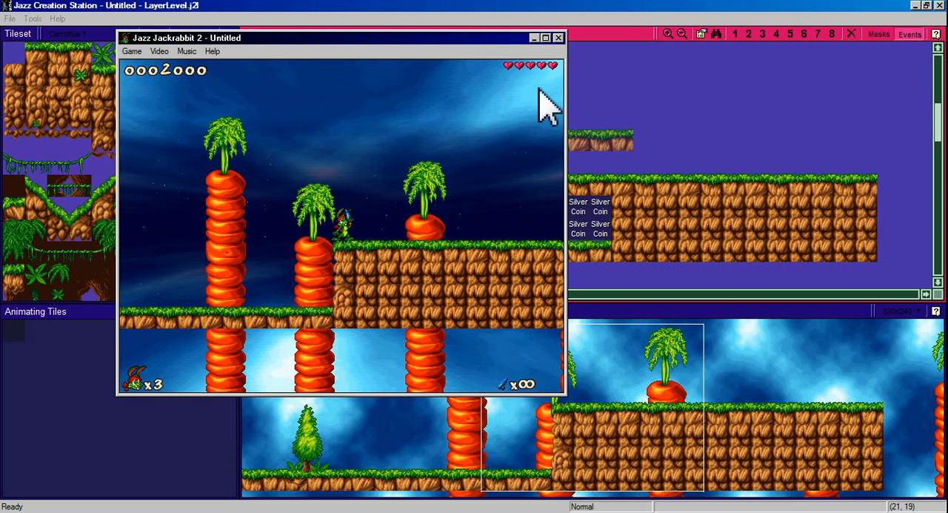
{"action": "left_click", "coordinate": [559, 37]}
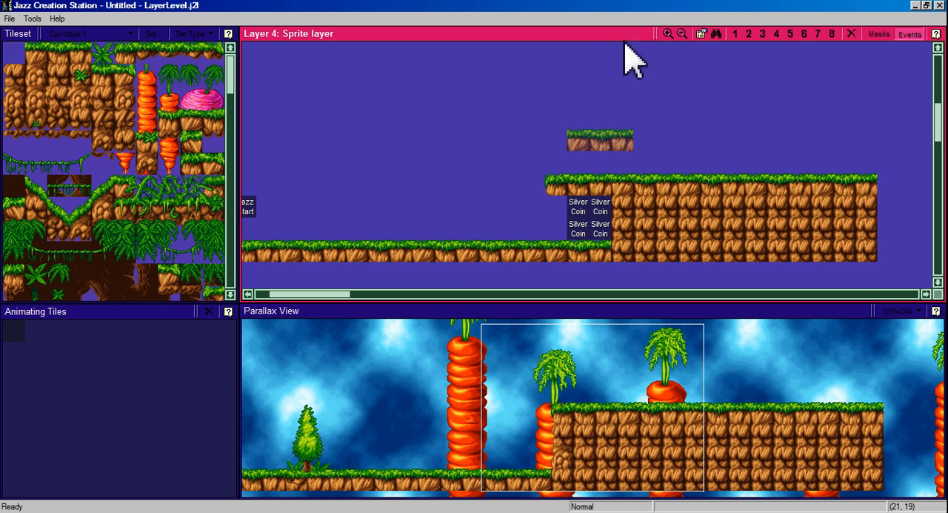